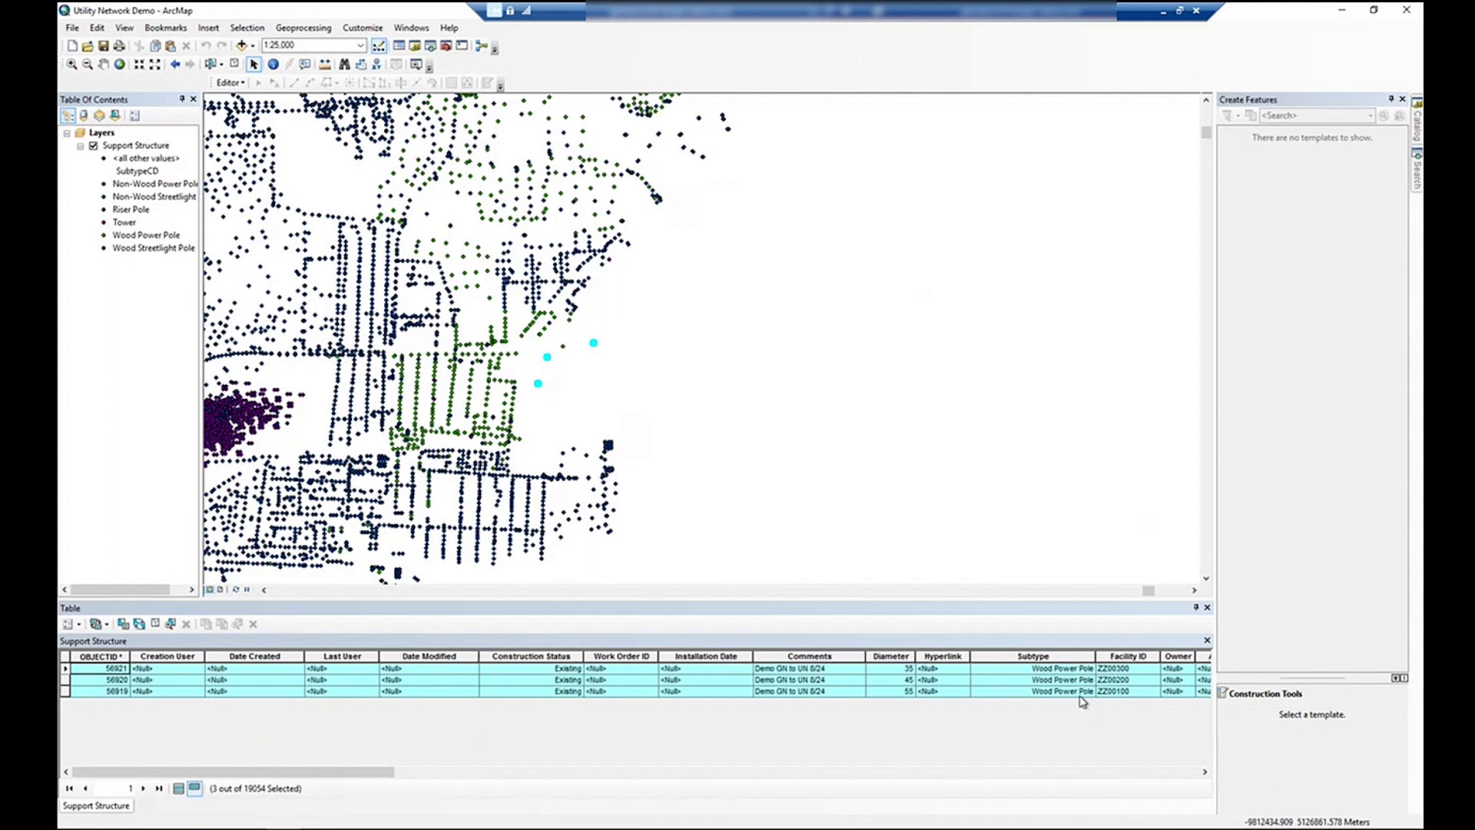
# Step: Switch to ArcGIS Pro and sort the Structure Junction table by assetid in both directions to look for the new poles
pyautogui.click(250, 828)
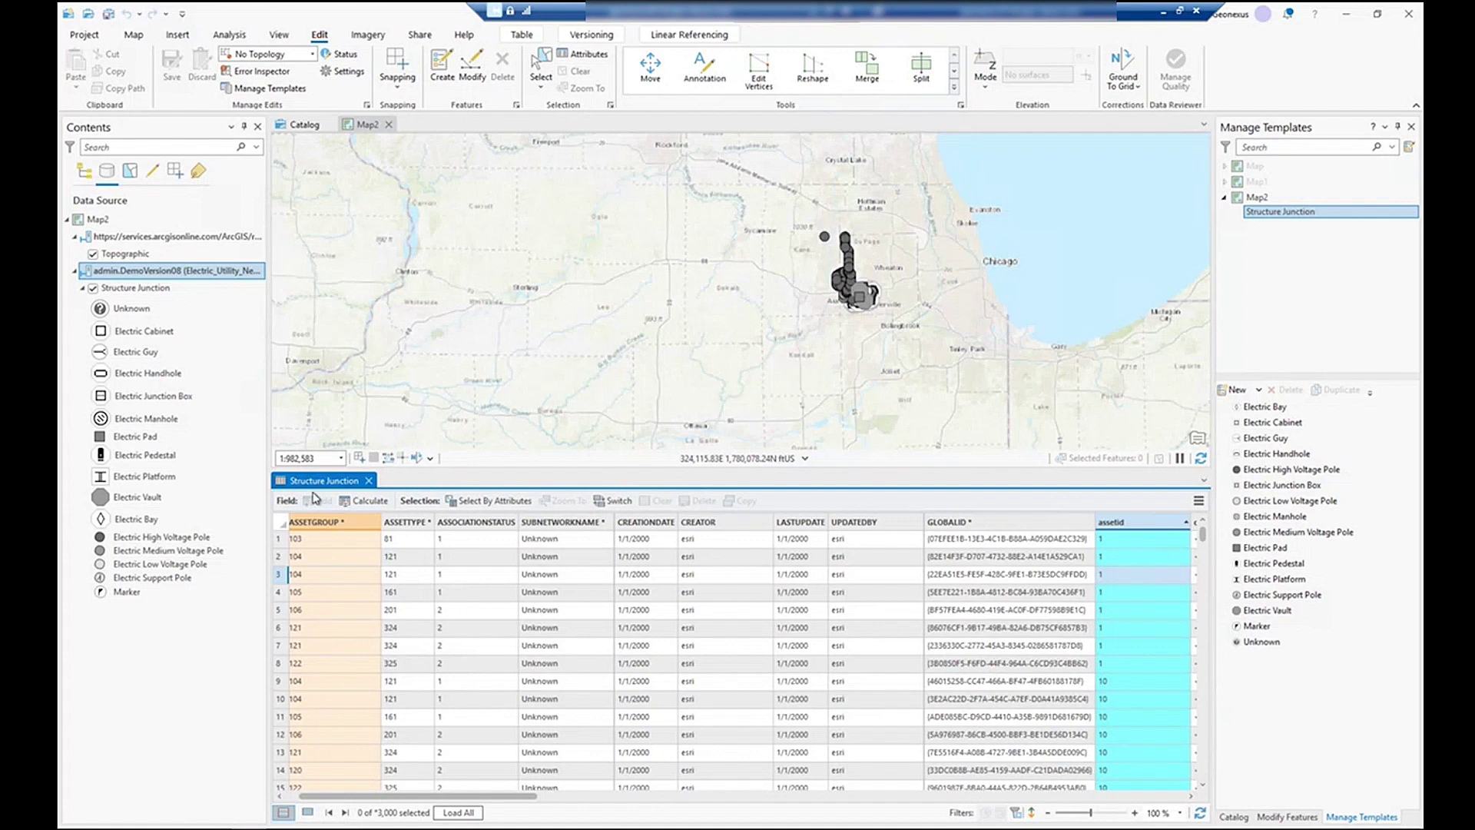
pyautogui.click(1133, 528)
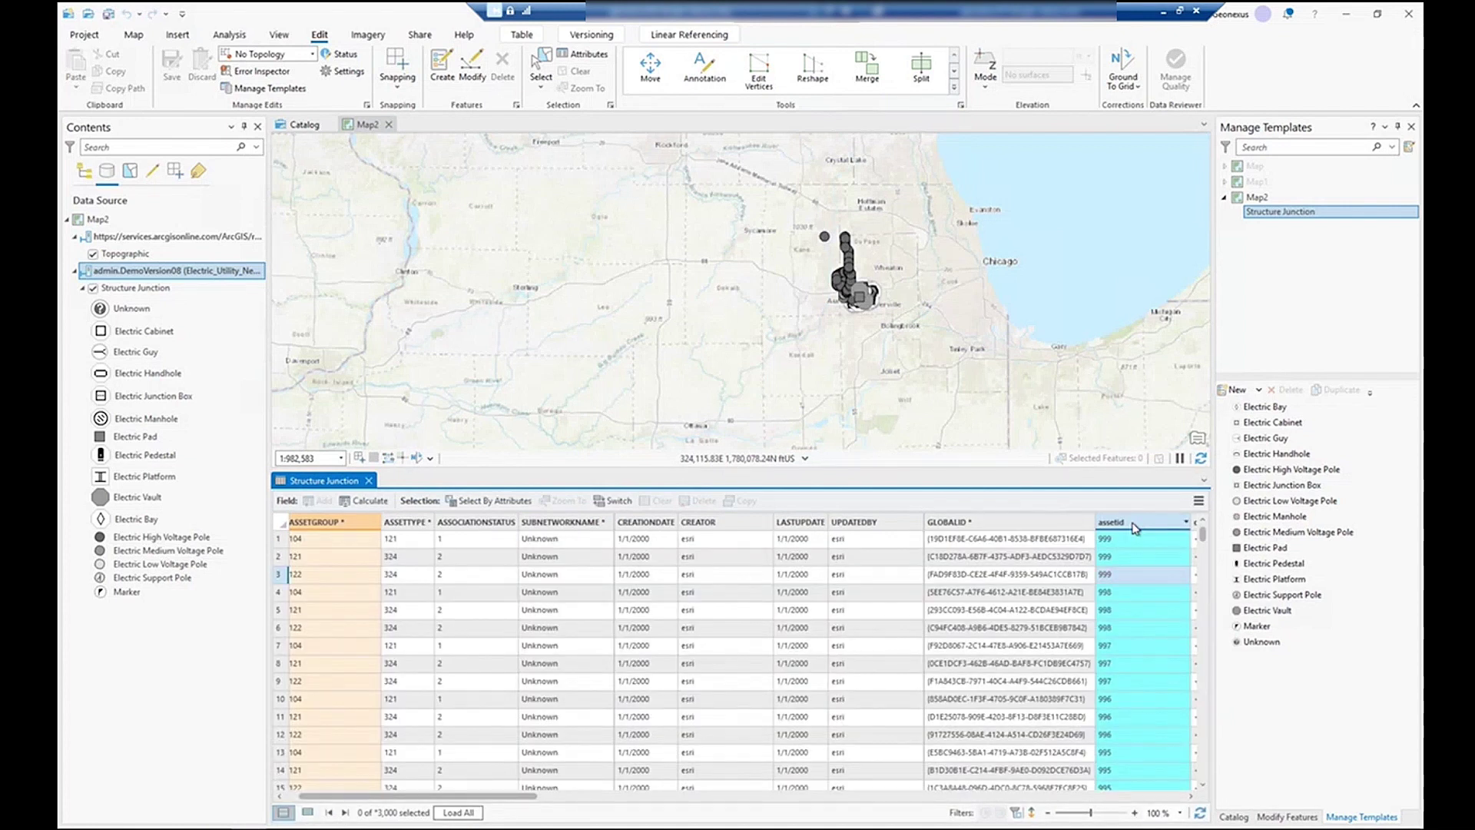
pyautogui.click(1133, 528)
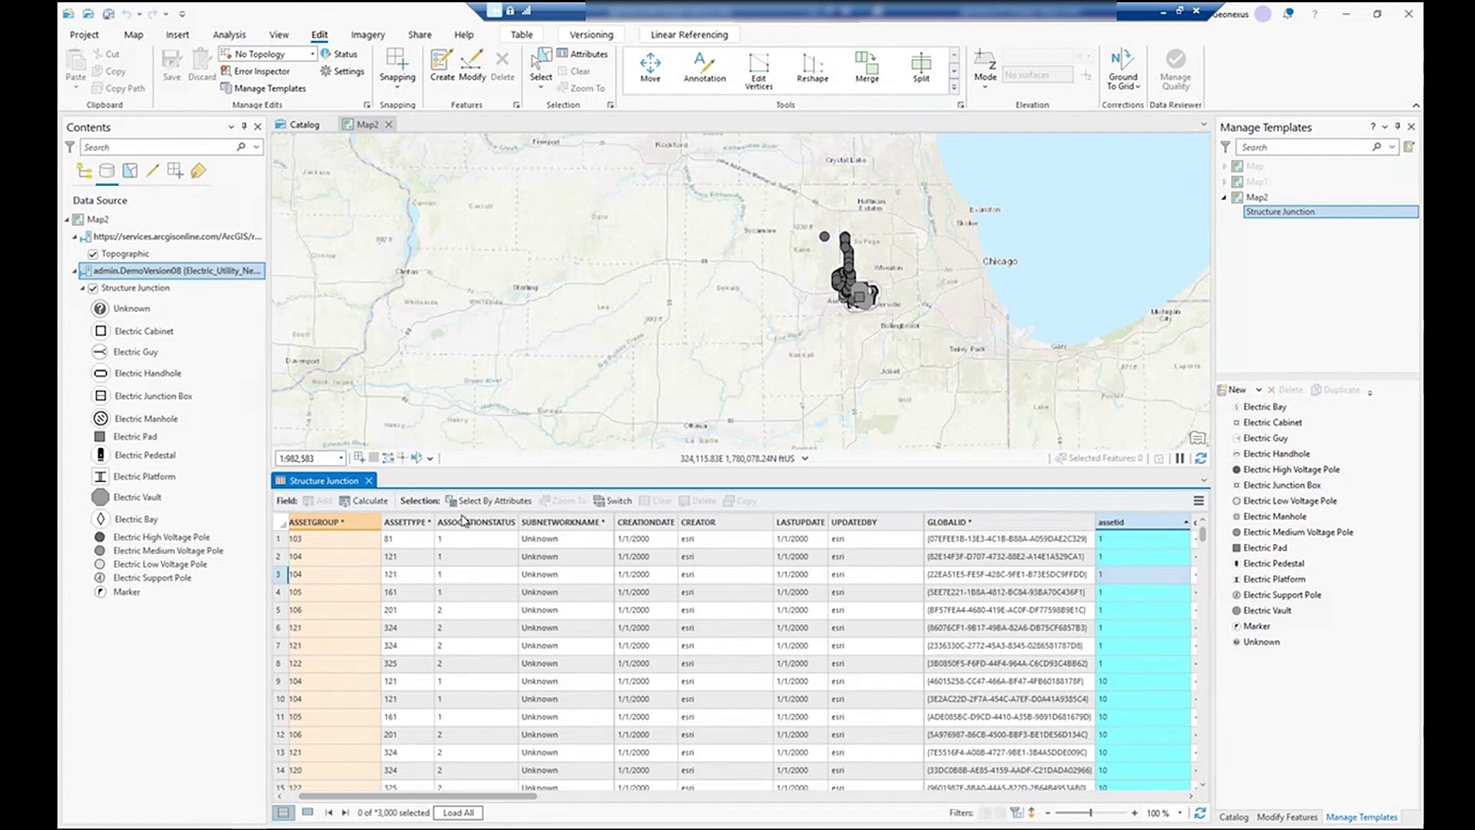
pyautogui.click(1281, 595)
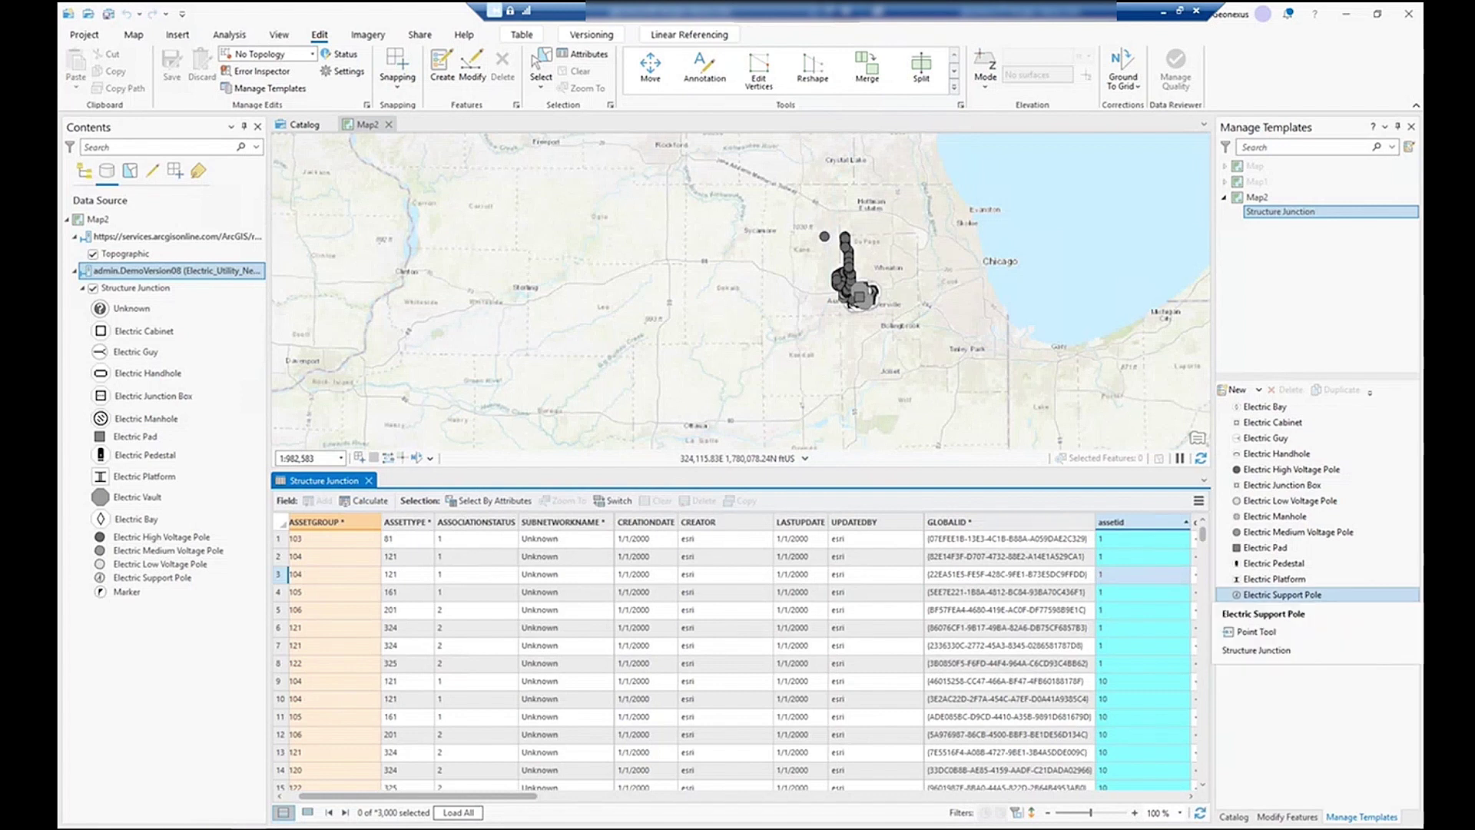
pyautogui.press('Escape')
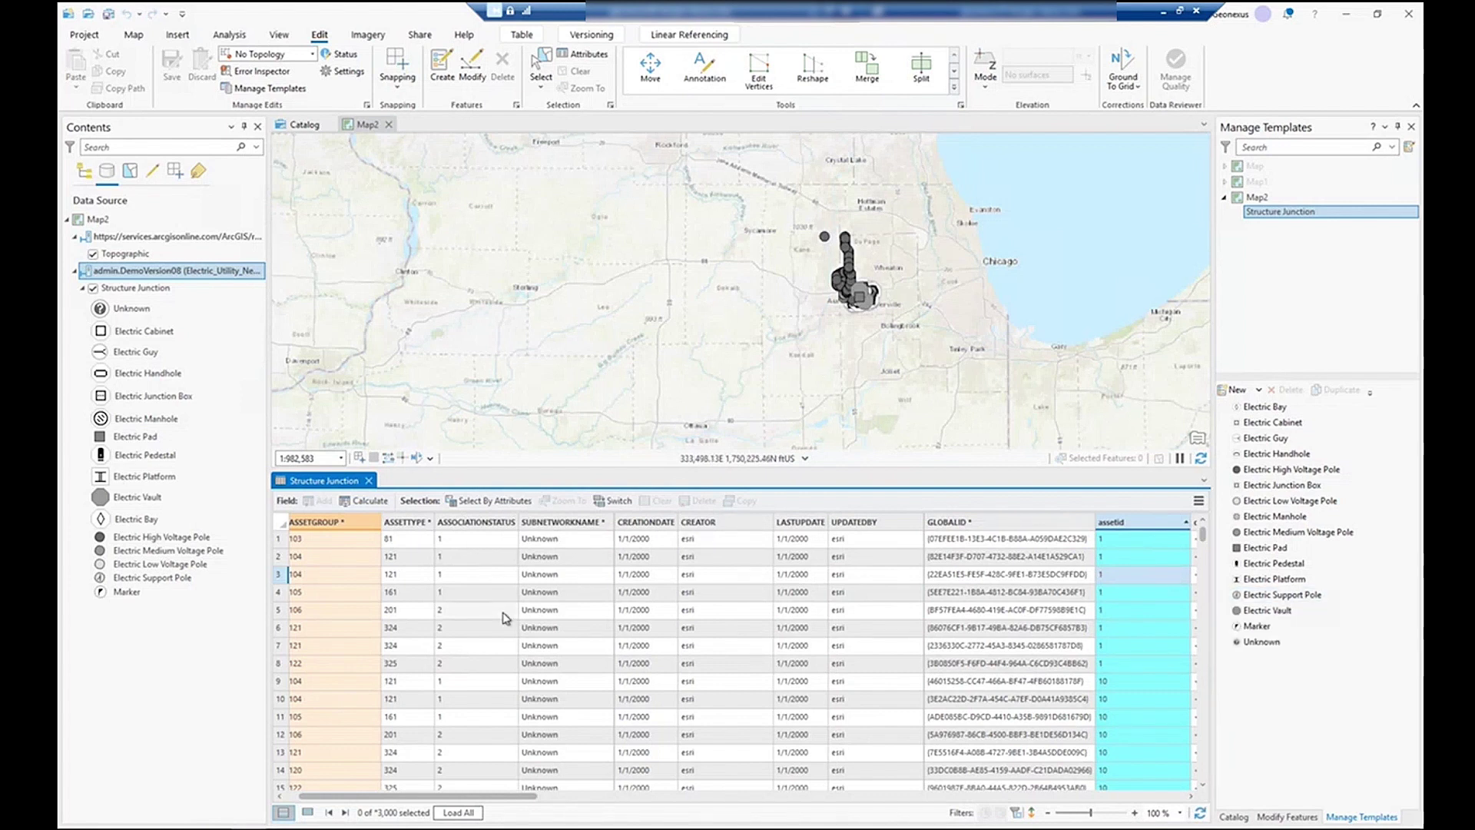
# Step: Switch to the Geonexus Integration Platform and start the synchronizer for the GN-UN Demo project in near real time mode
pyautogui.click(1162, 16)
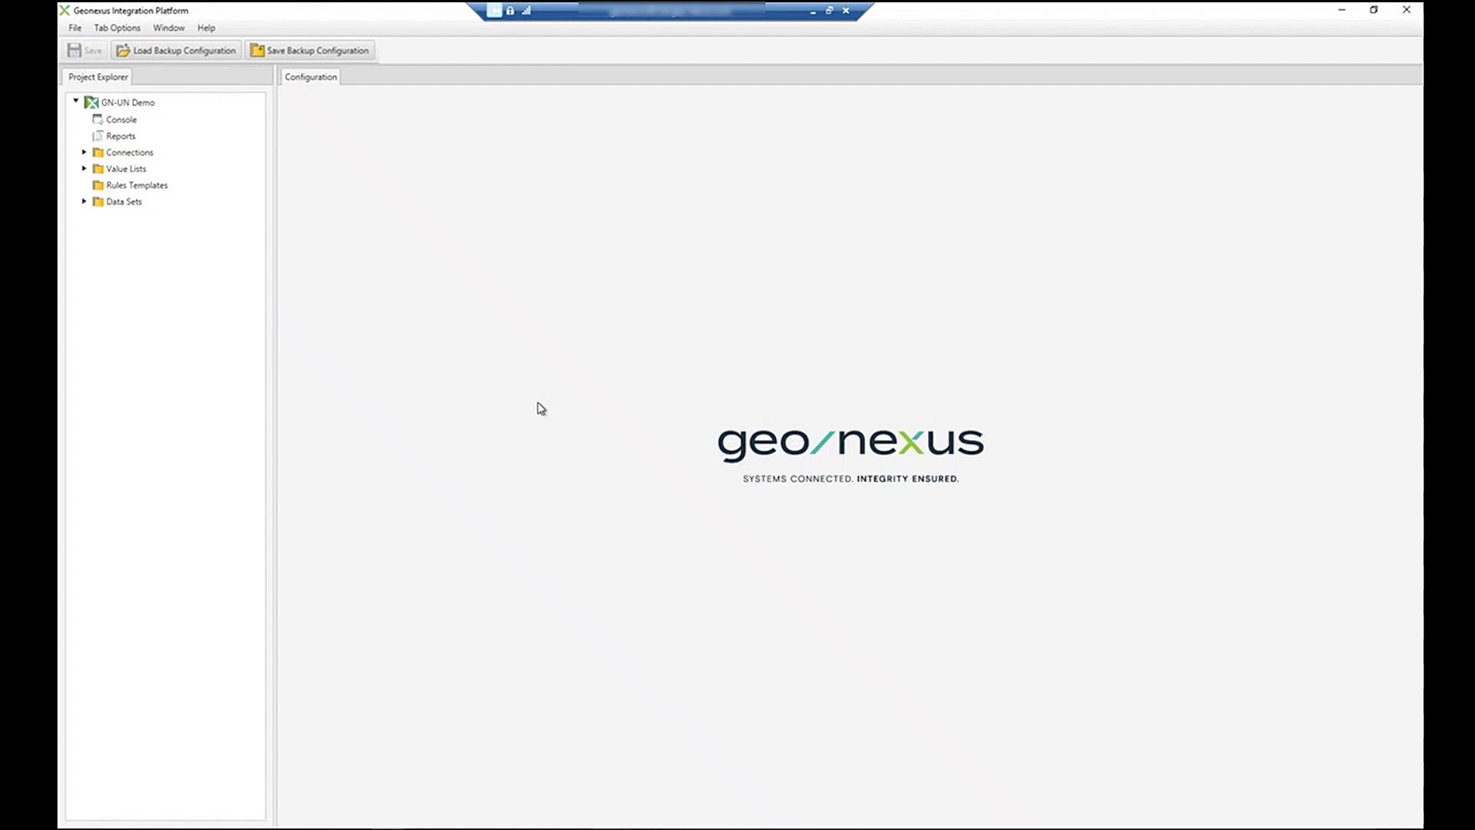
pyautogui.click(125, 124)
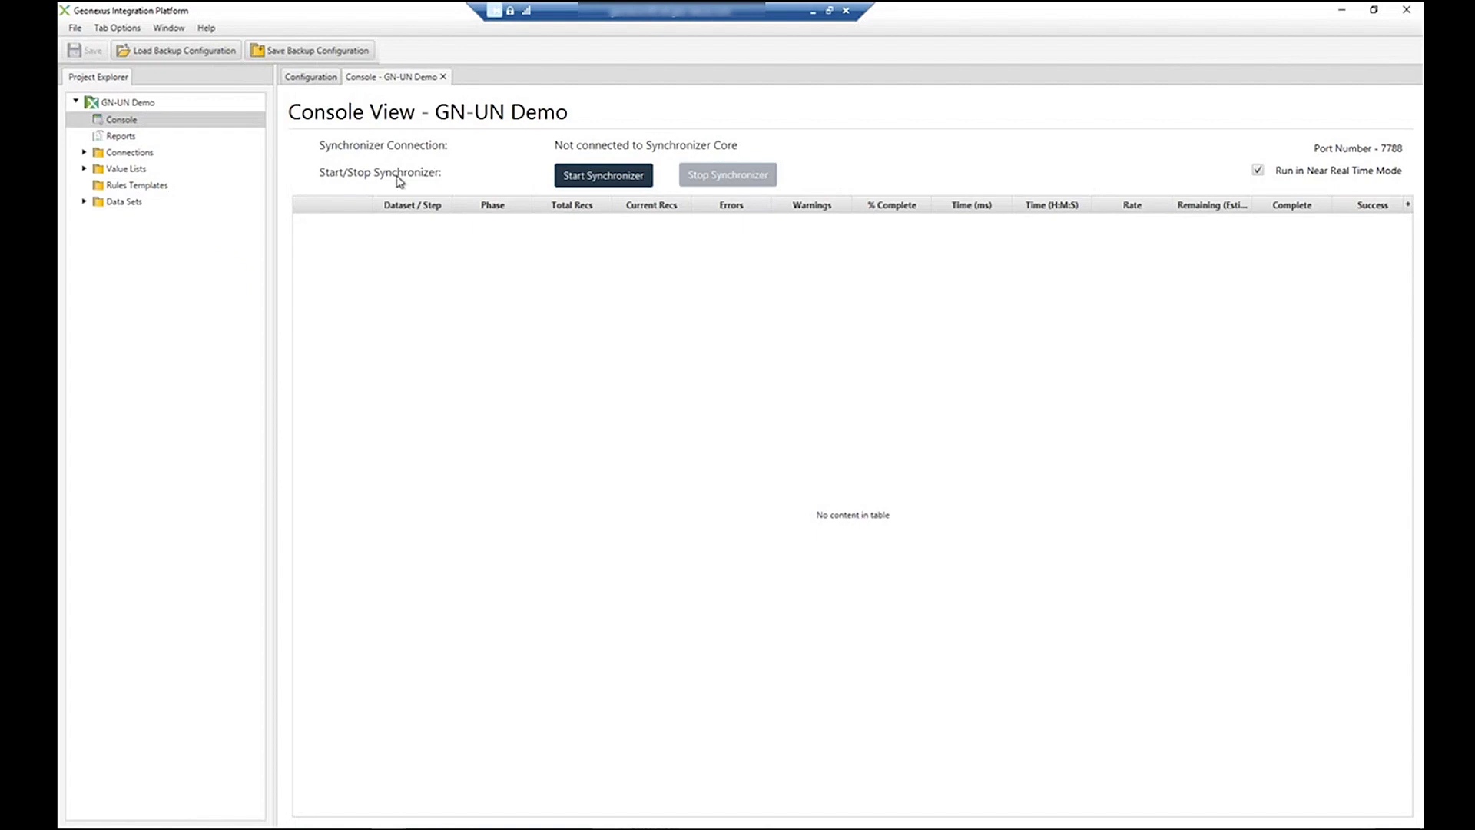
pyautogui.click(603, 176)
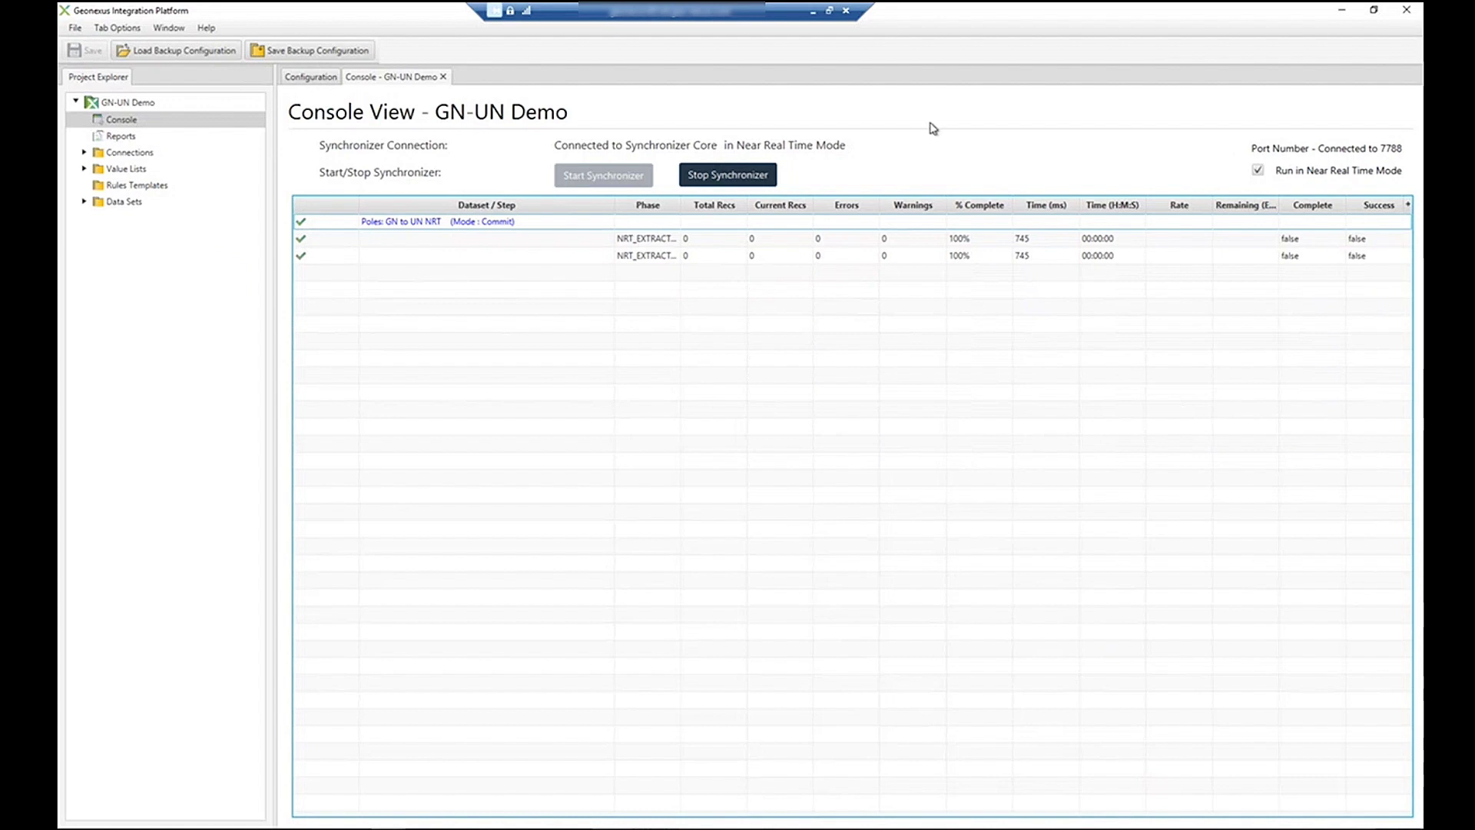
# Step: Back in ArcGIS Pro, change the Electric_Utility_Network data source to the default version and return it to admin.DemoVersion08
pyautogui.click(386, 780)
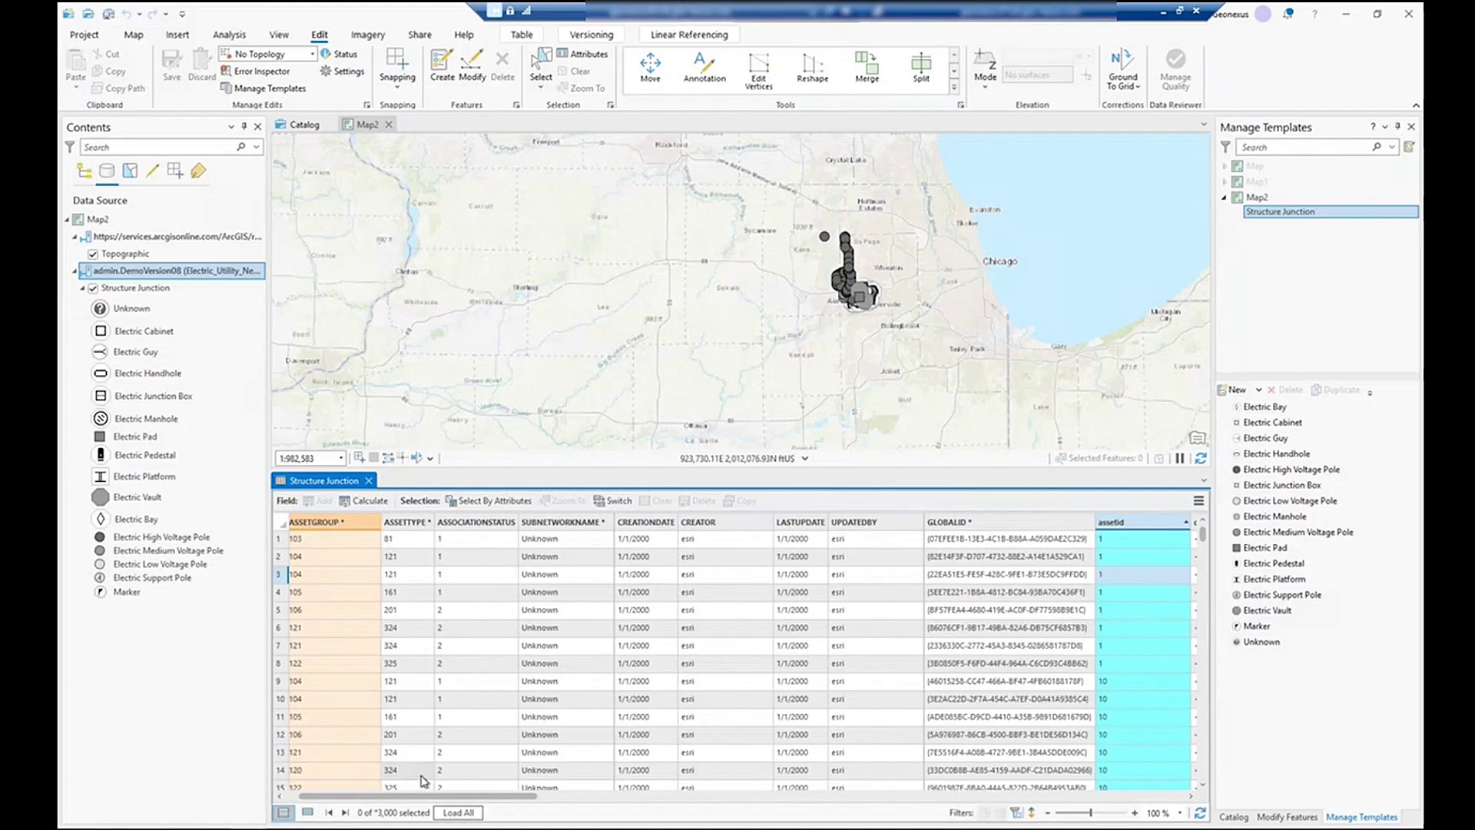
pyautogui.rightClick(161, 275)
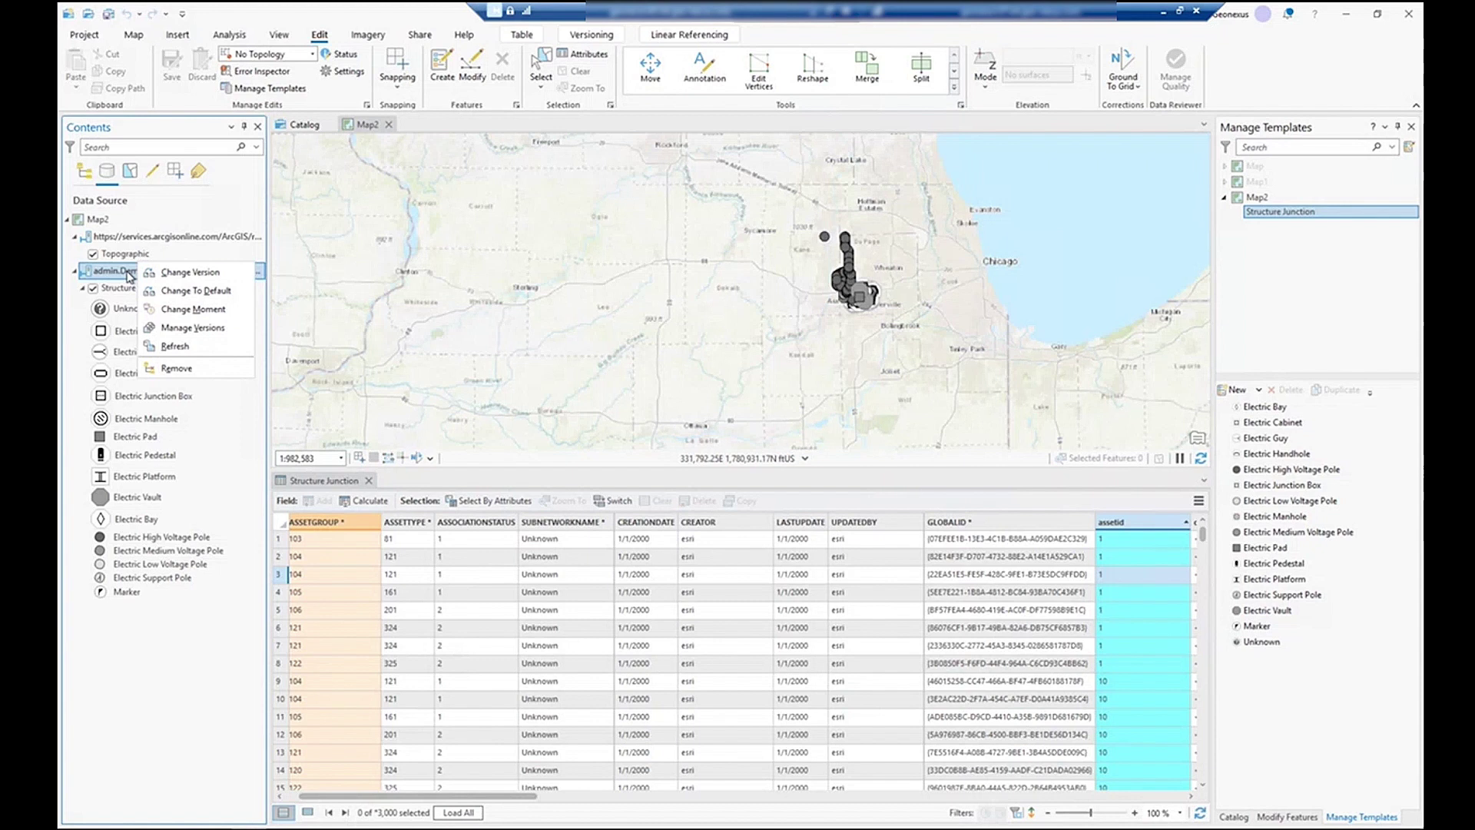
pyautogui.click(193, 290)
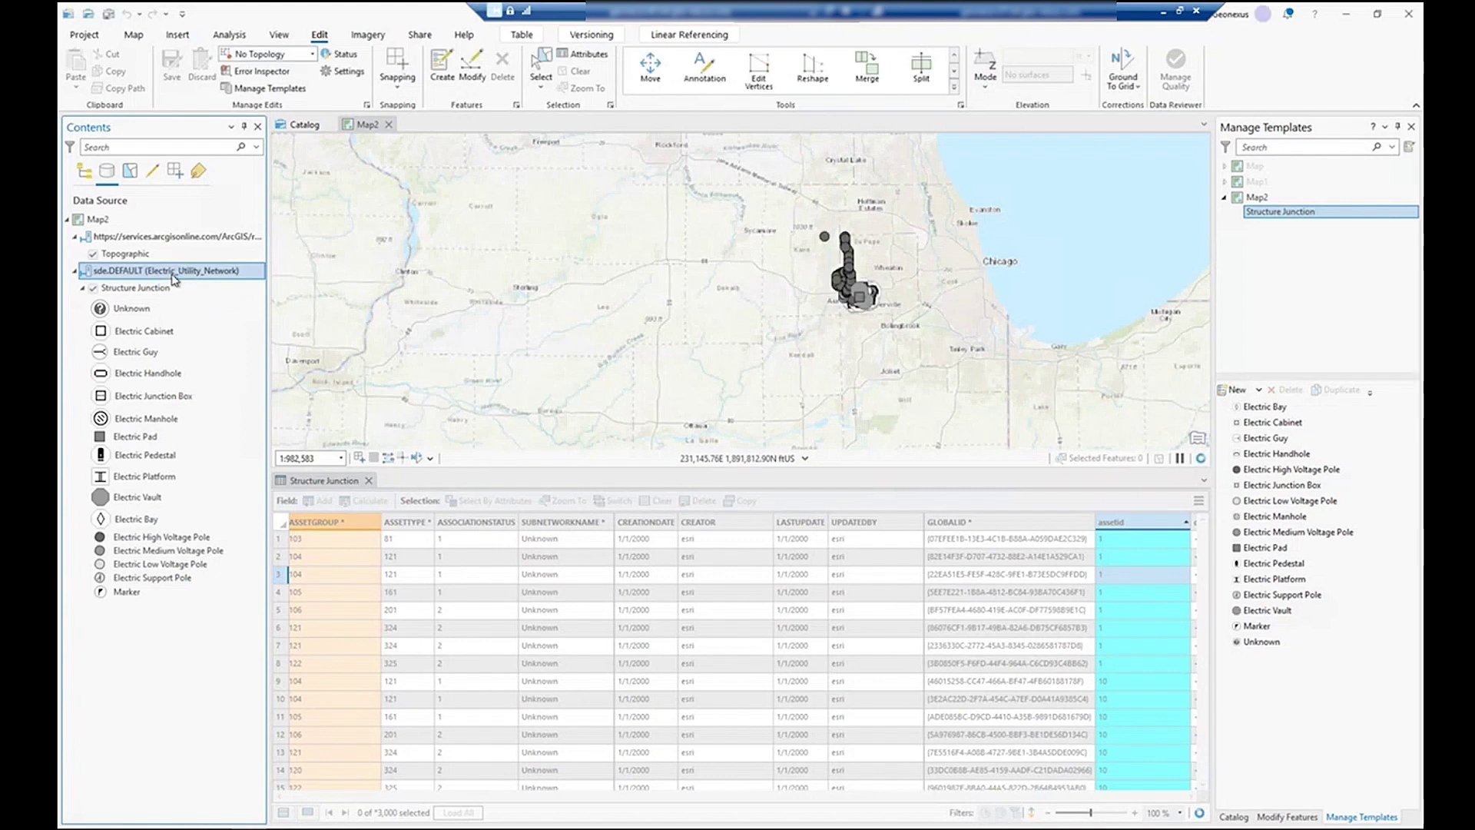
pyautogui.rightClick(175, 279)
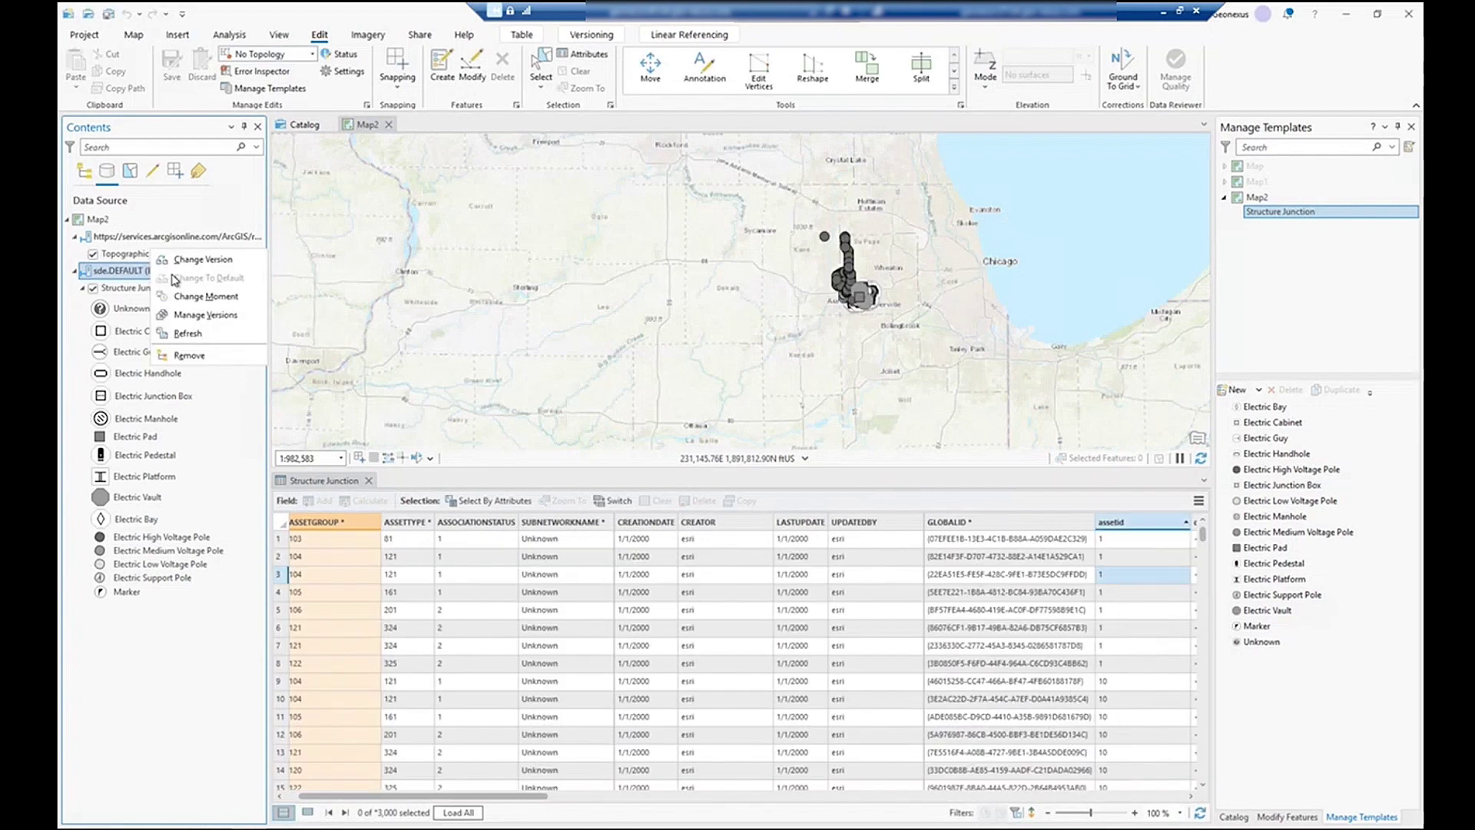
pyautogui.click(201, 260)
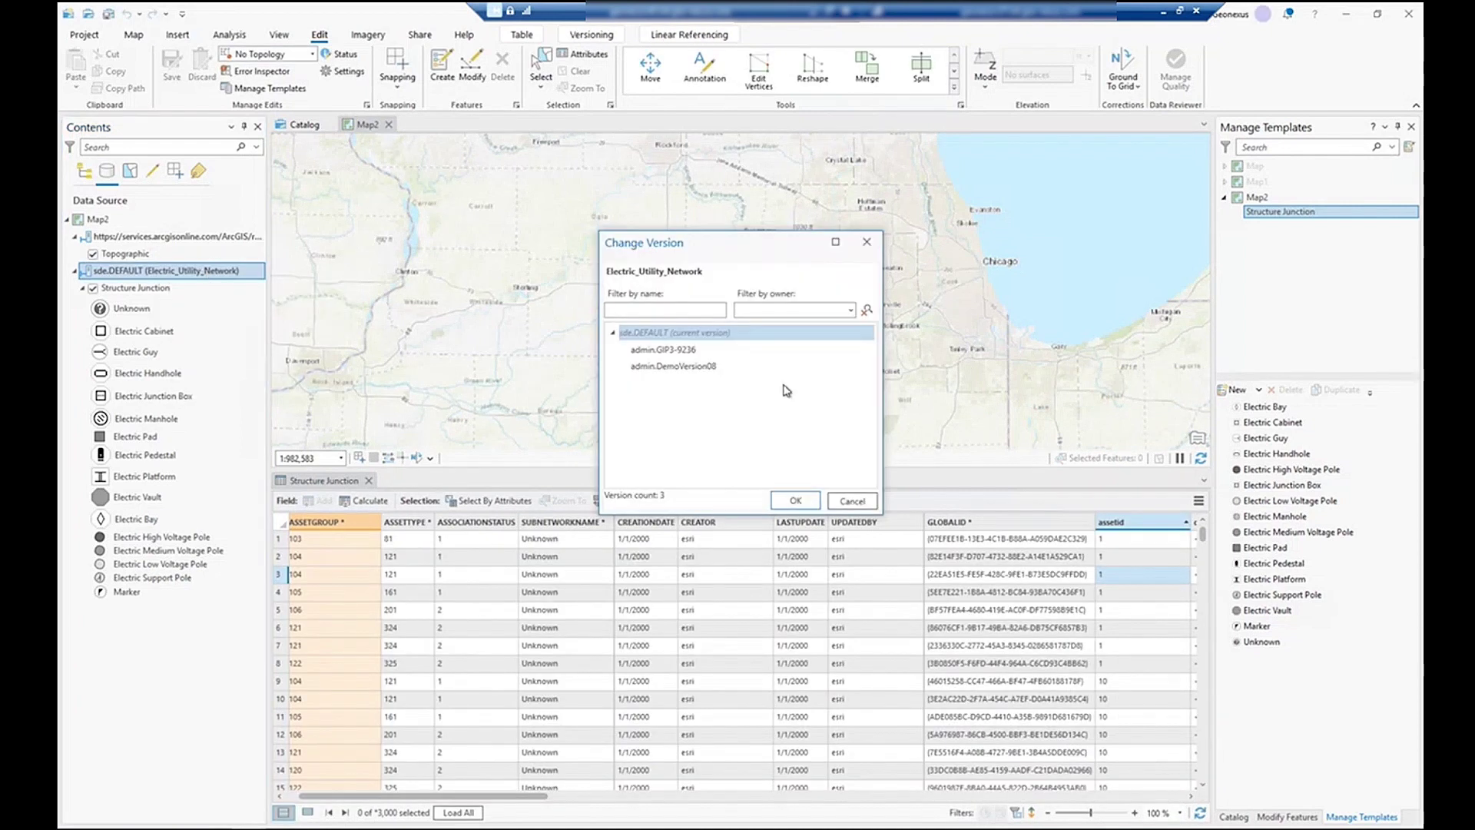
pyautogui.click(738, 367)
pyautogui.click(795, 500)
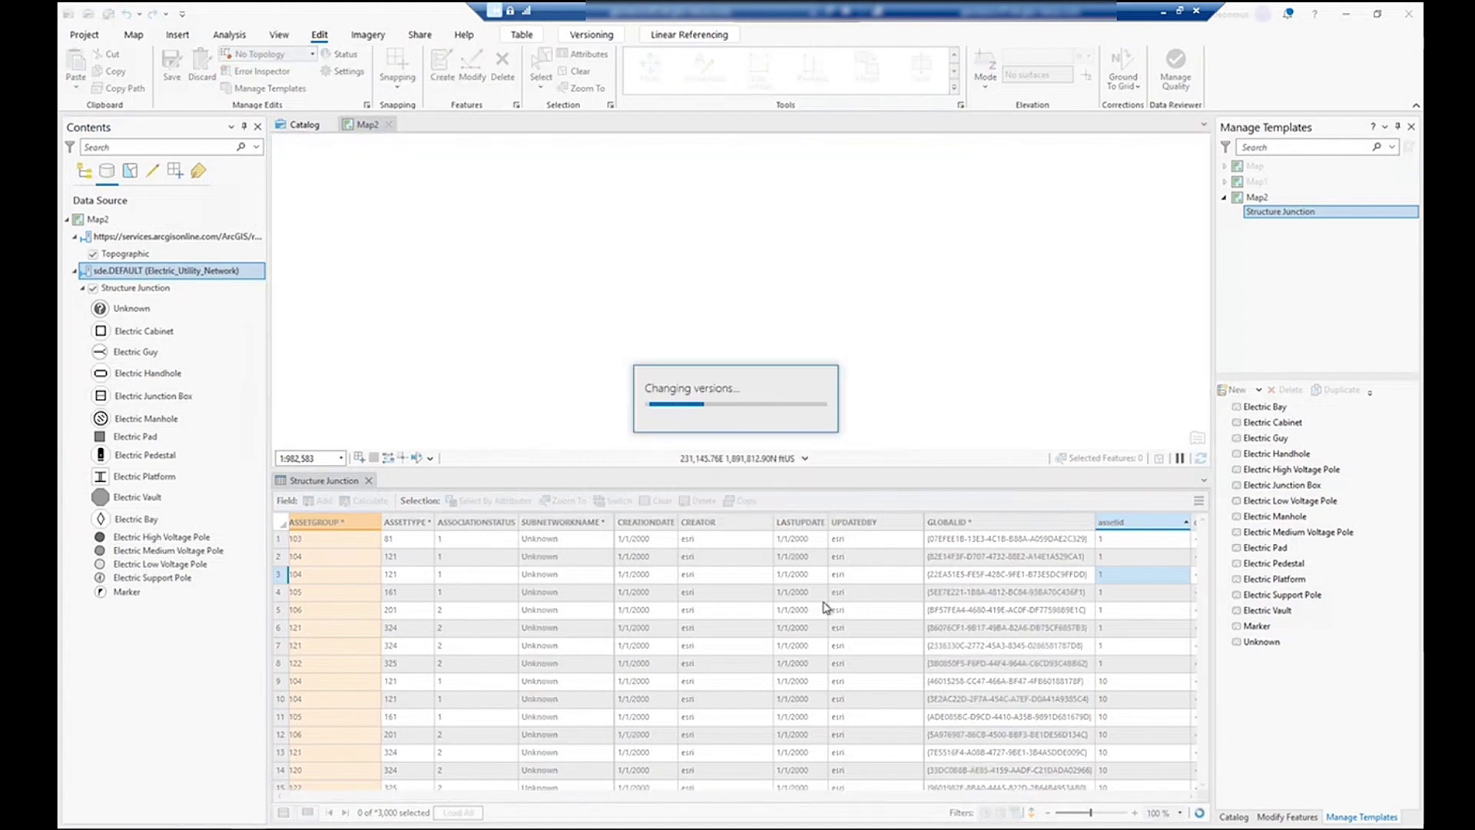
# Step: Sort the Structure Junction records by assetid in descending order and examine the synchronized poles' attributes through to the notes field
pyautogui.doubleClick(1166, 529)
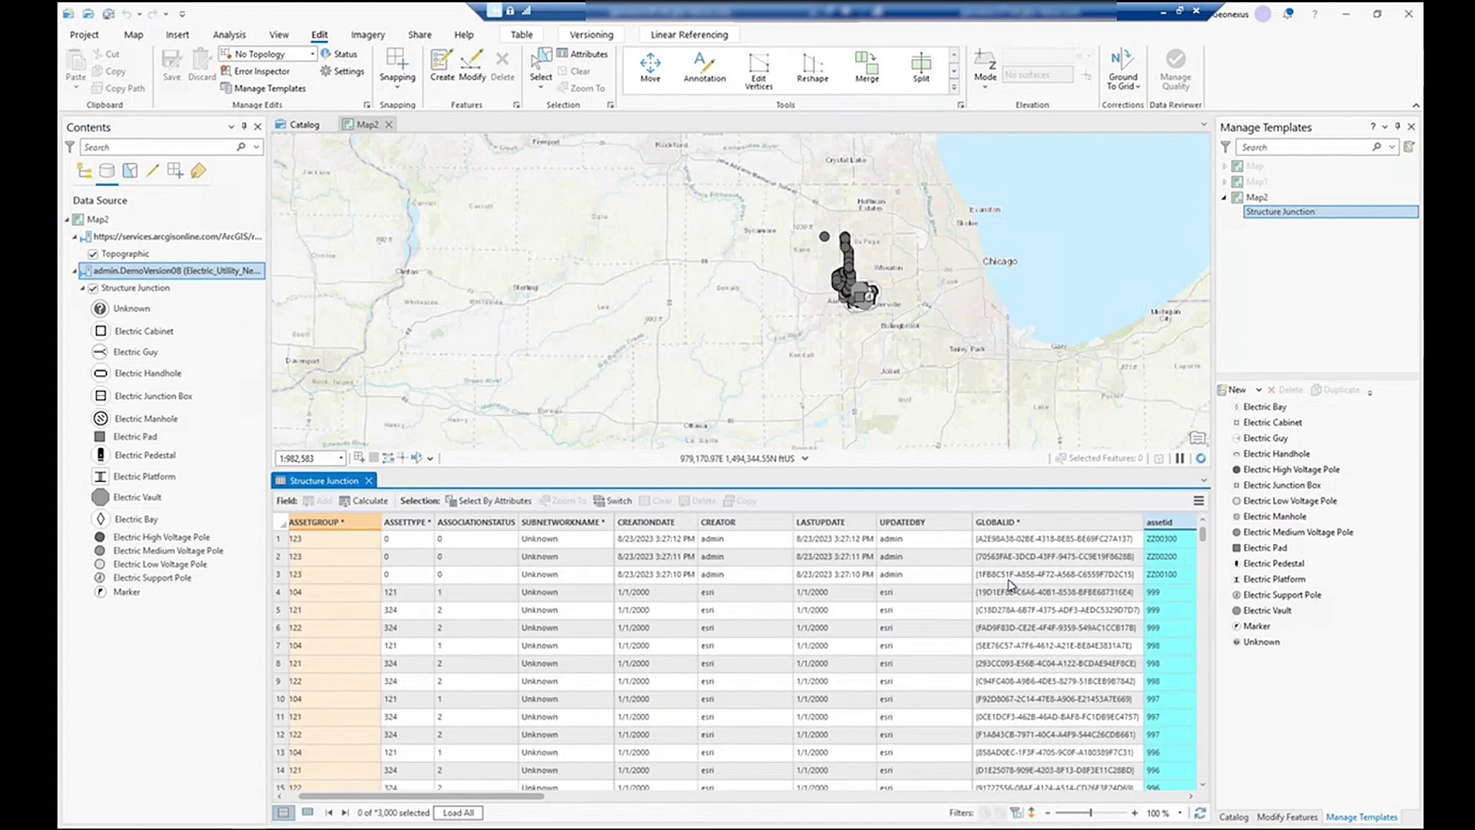
pyautogui.click(1099, 576)
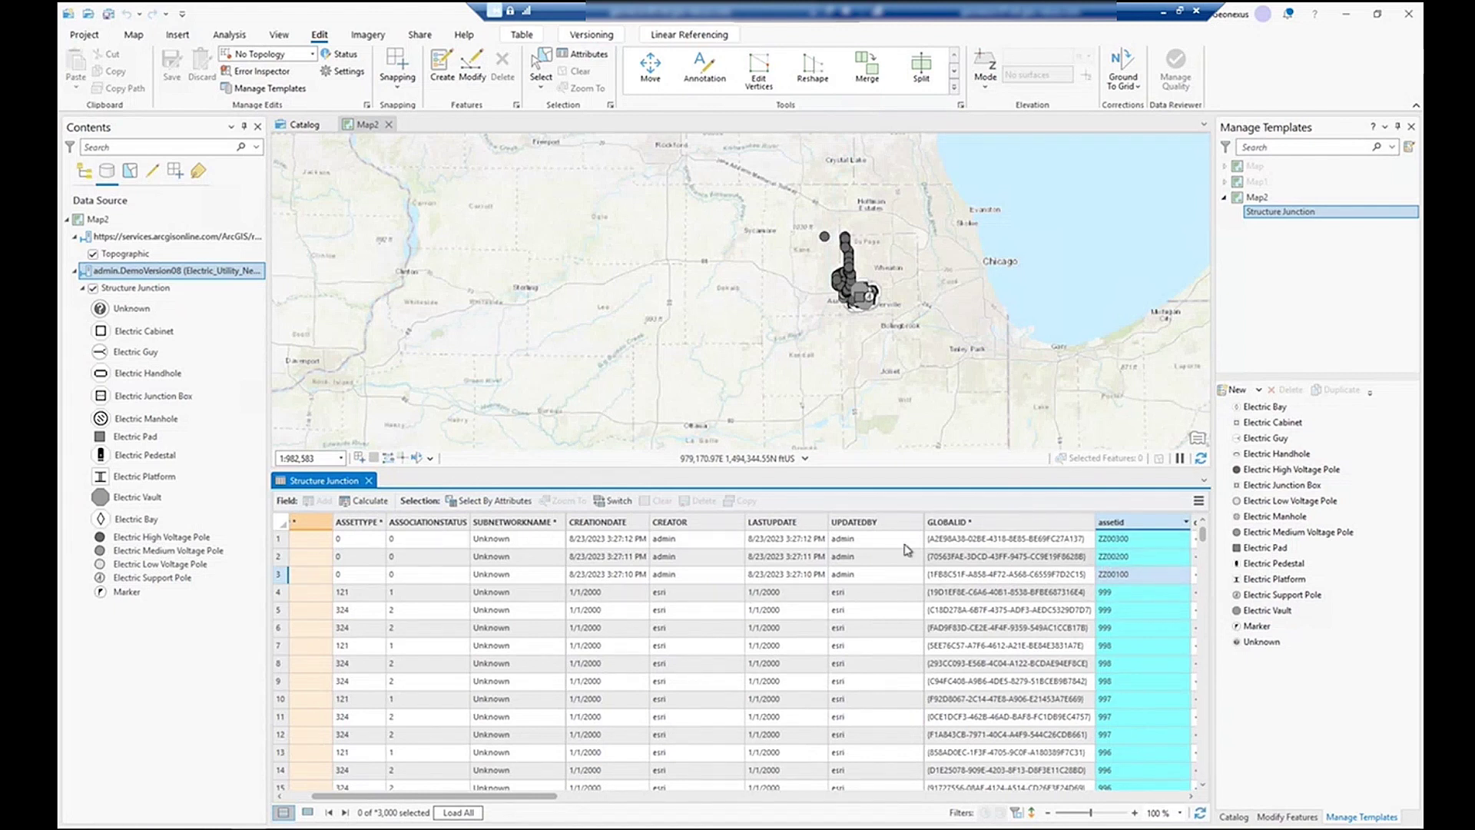
pyautogui.moveTo(528, 799); pyautogui.dragTo(665, 805)
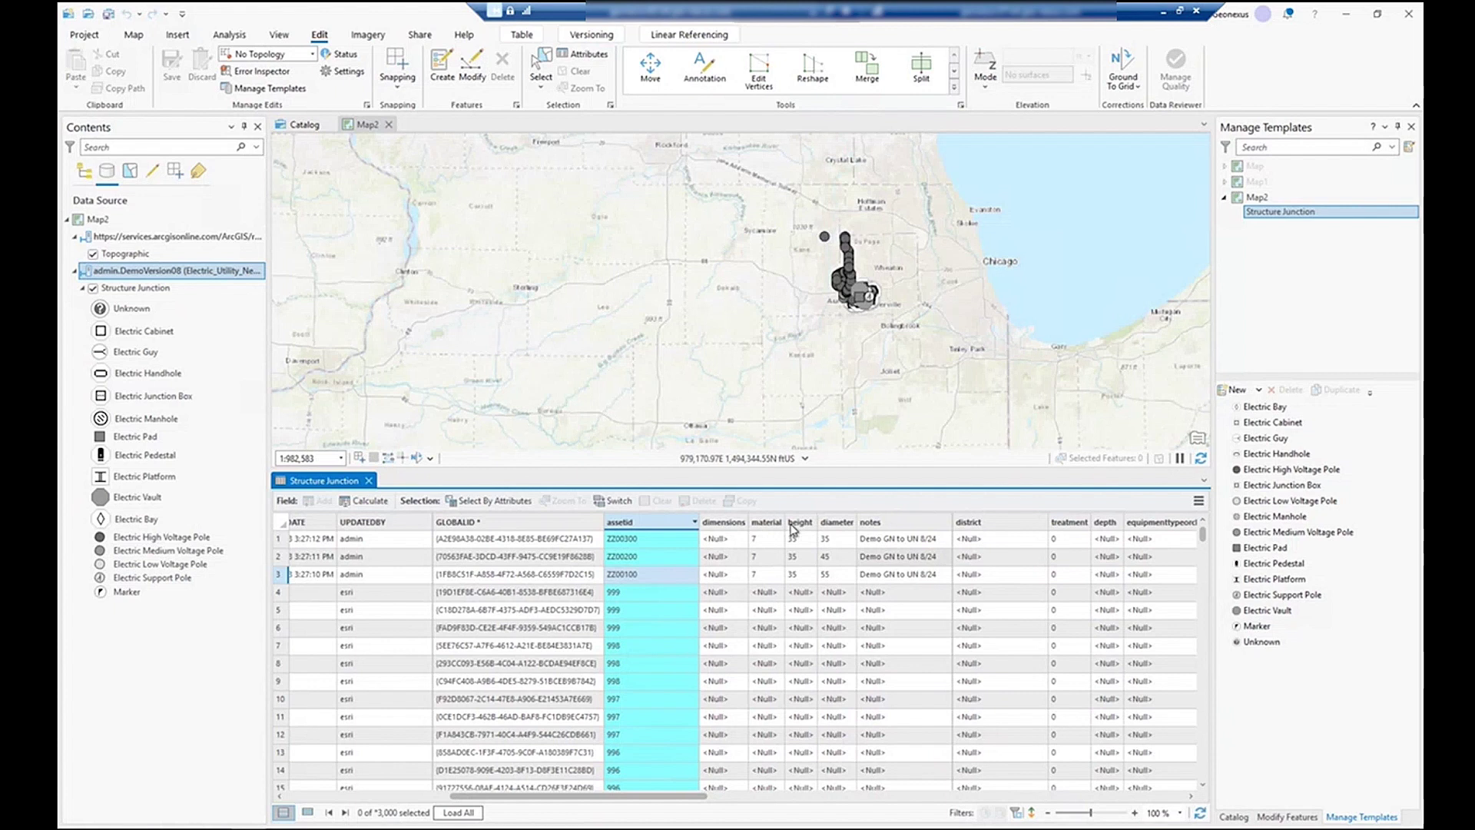
# Step: Set the notes of pole ZZ00300 to "Sync back to the GN" and save all edits
pyautogui.doubleClick(914, 539)
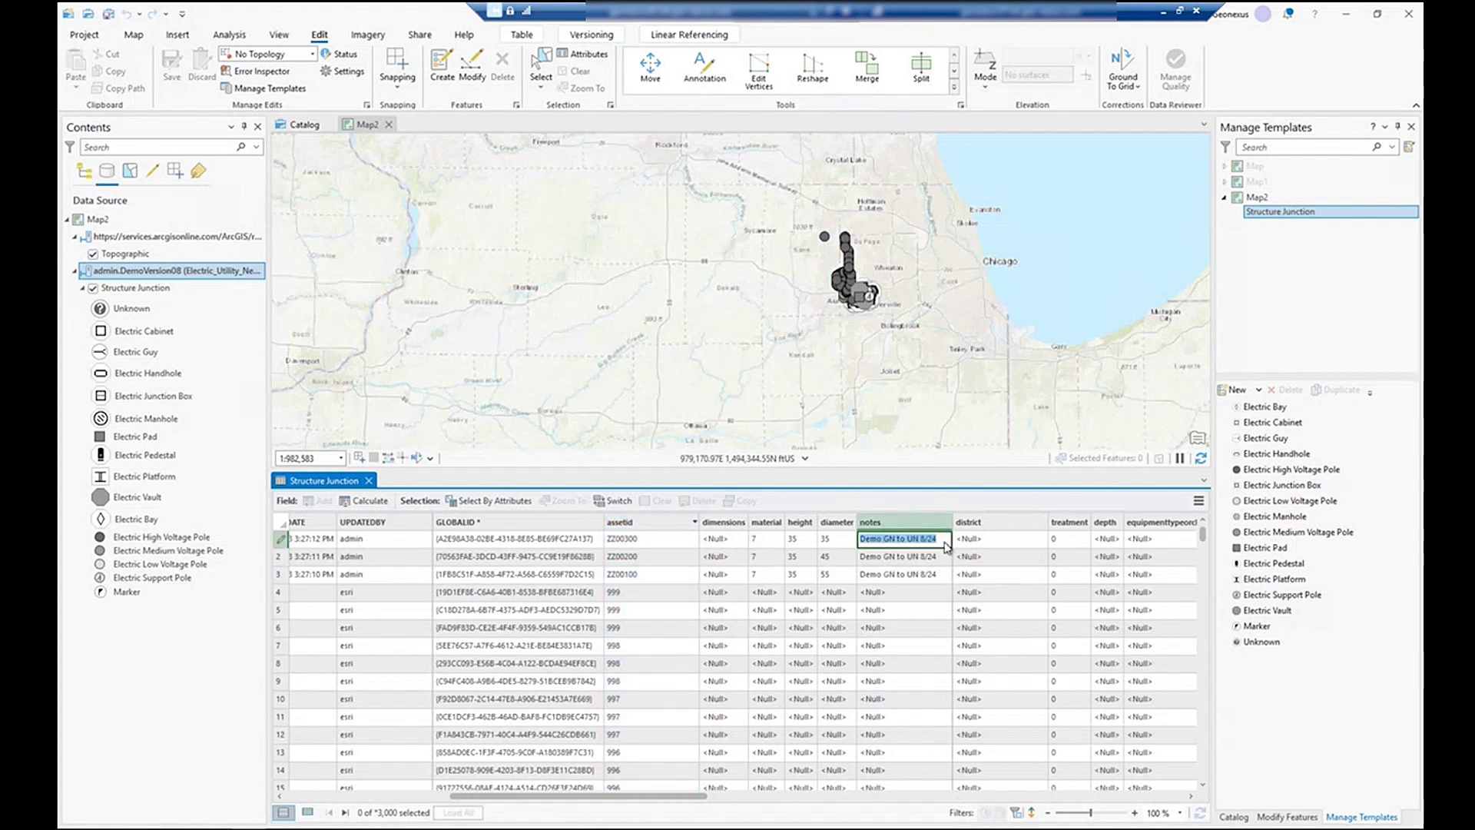
pyautogui.write('Sync back to the GN')
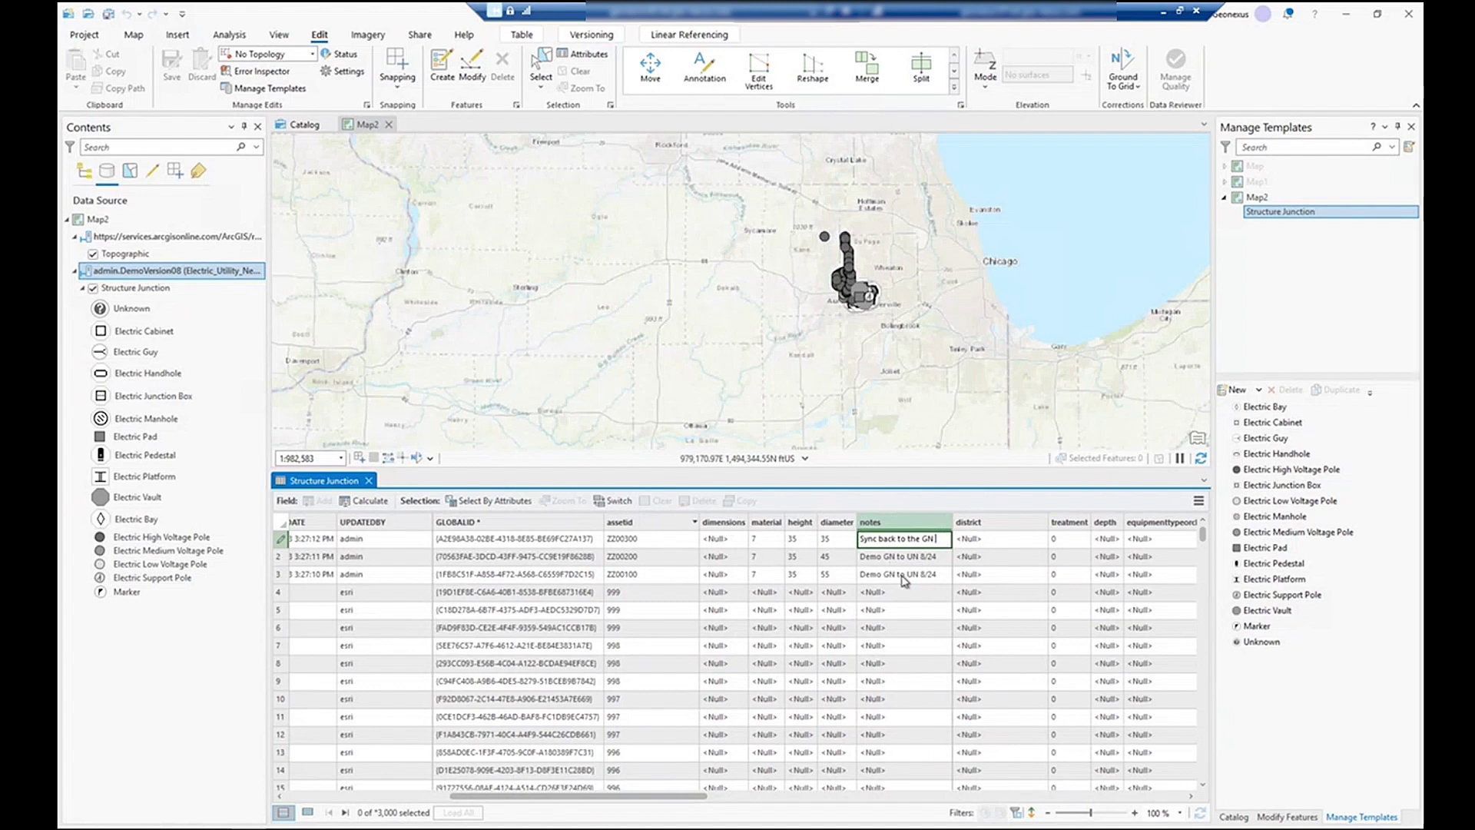
pyautogui.click(911, 558)
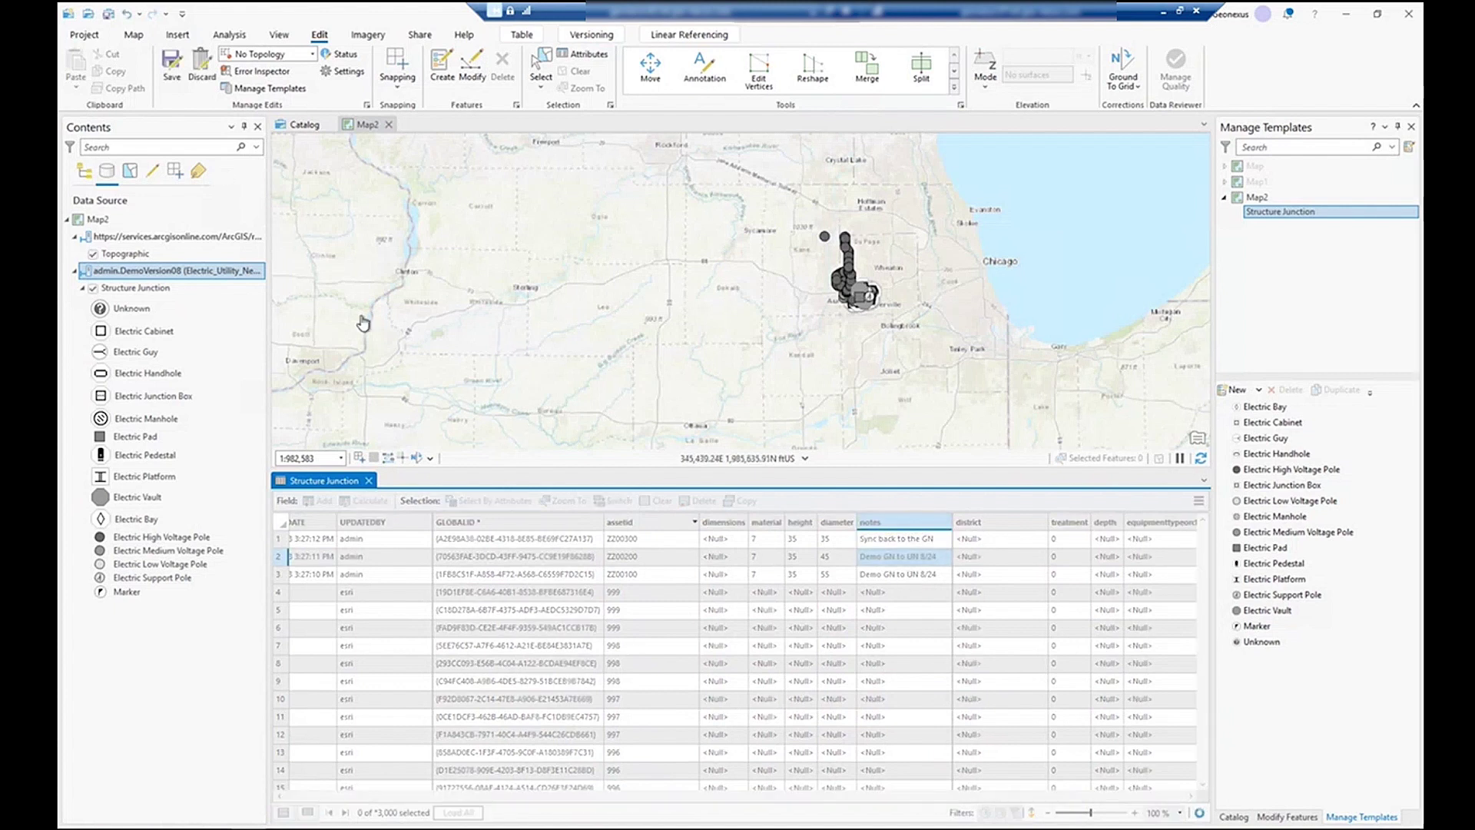
pyautogui.click(172, 68)
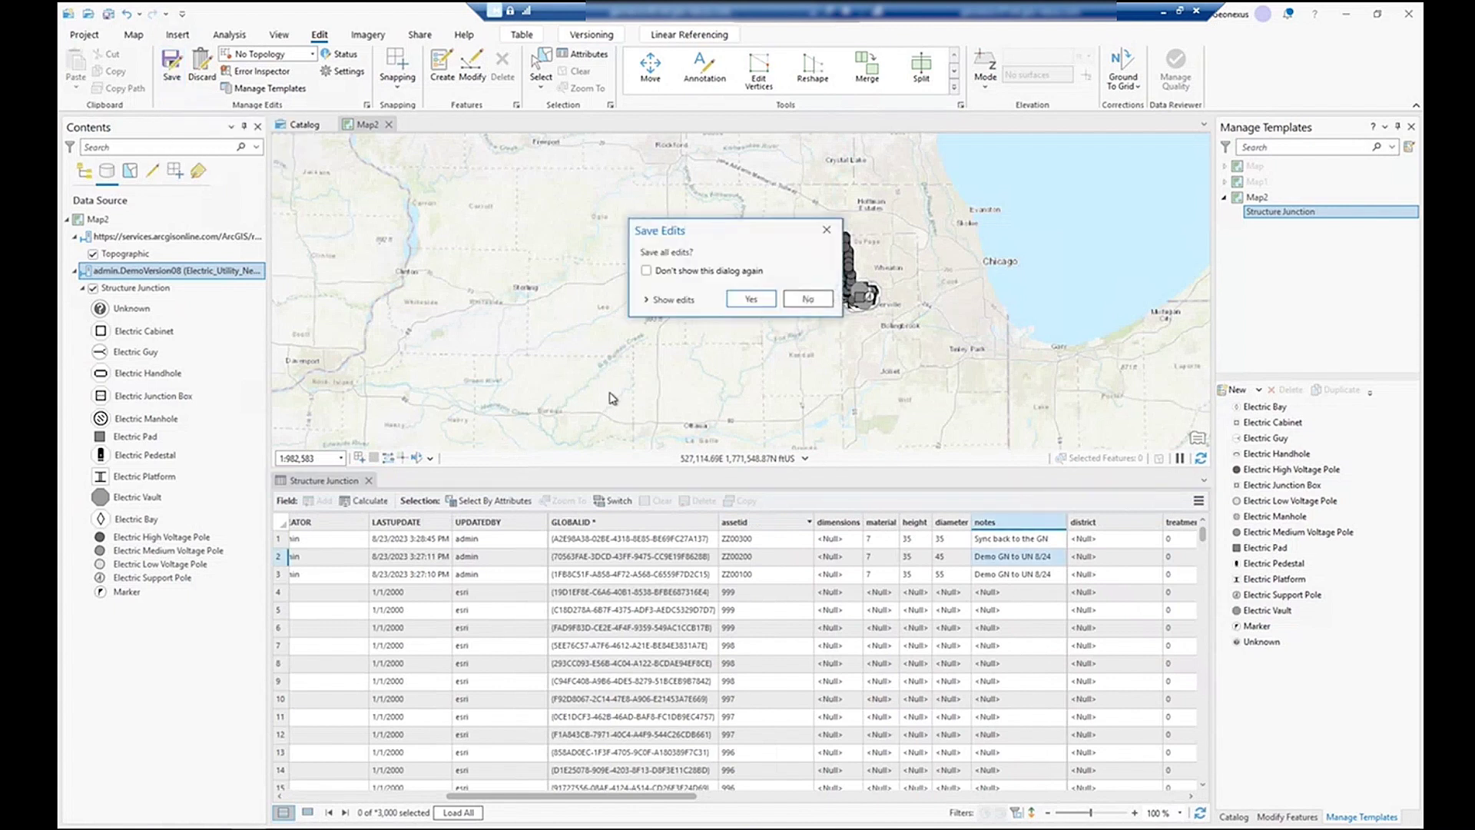
pyautogui.click(750, 299)
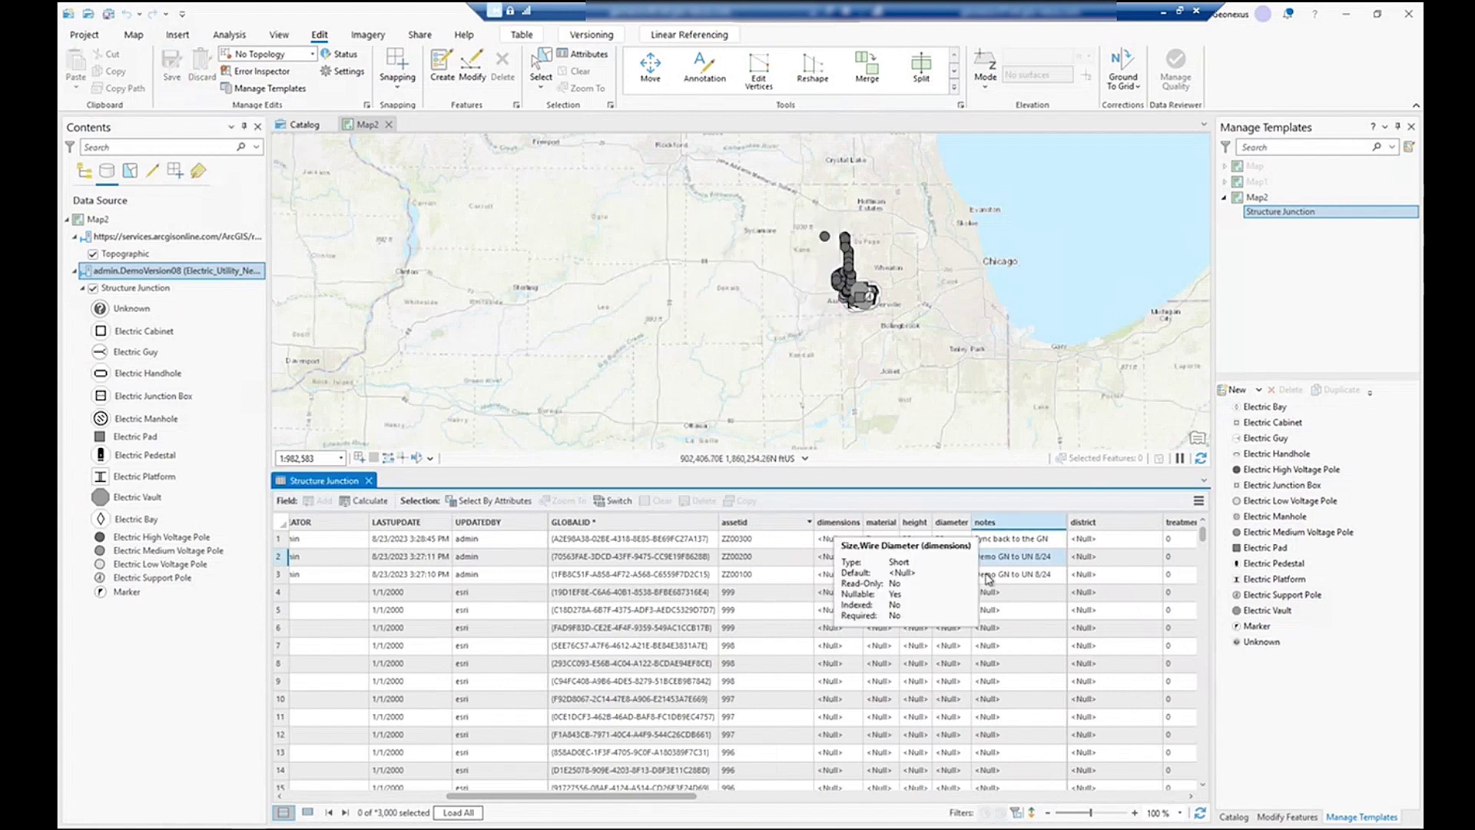
# Step: Switch to ArcMap and start an edit session to refresh the Support Structure record with facility ID ZZ00300
pyautogui.moveTo(673, 805); pyautogui.dragTo(609, 804)
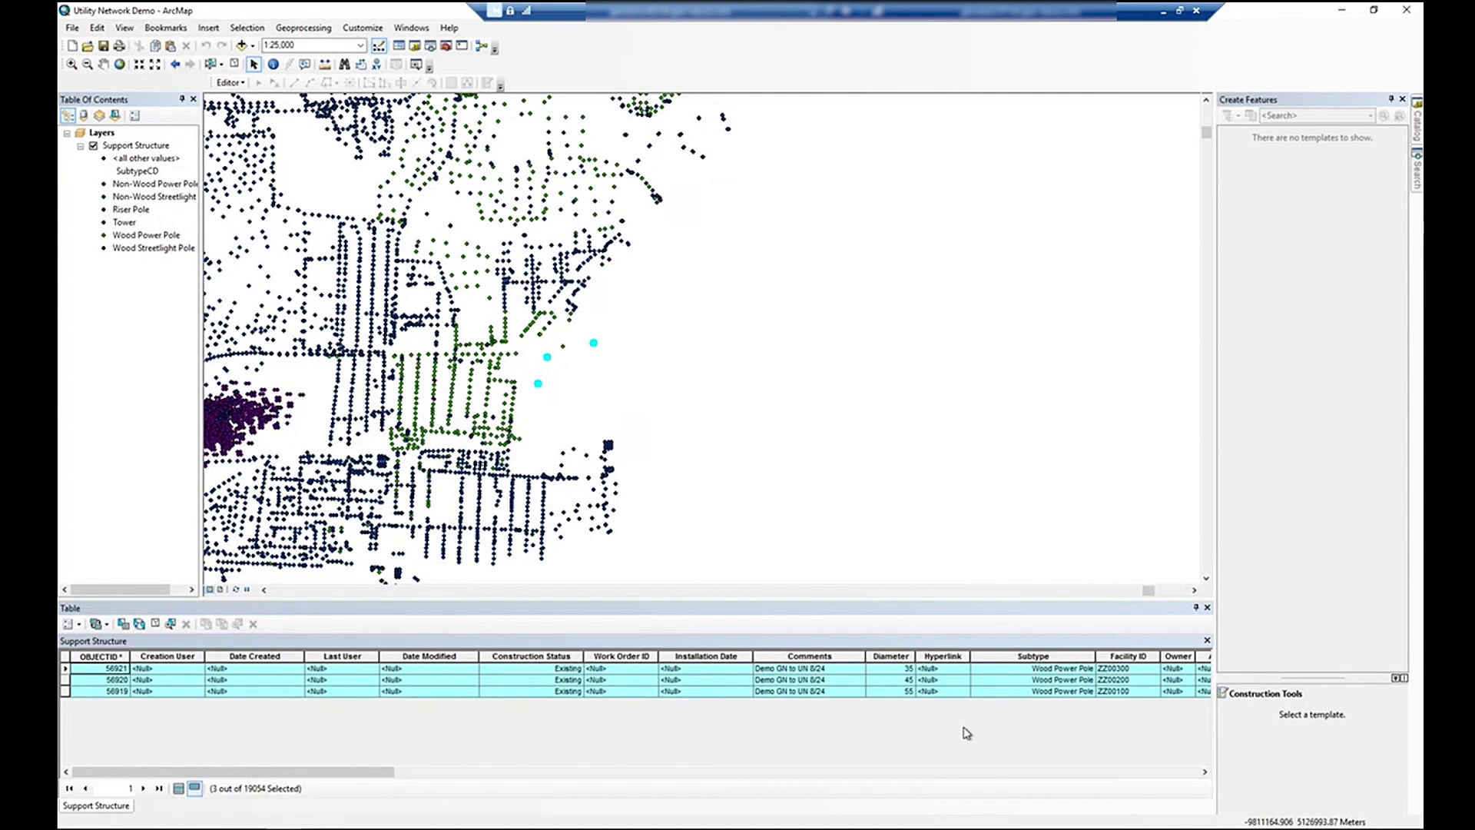
pyautogui.click(1134, 670)
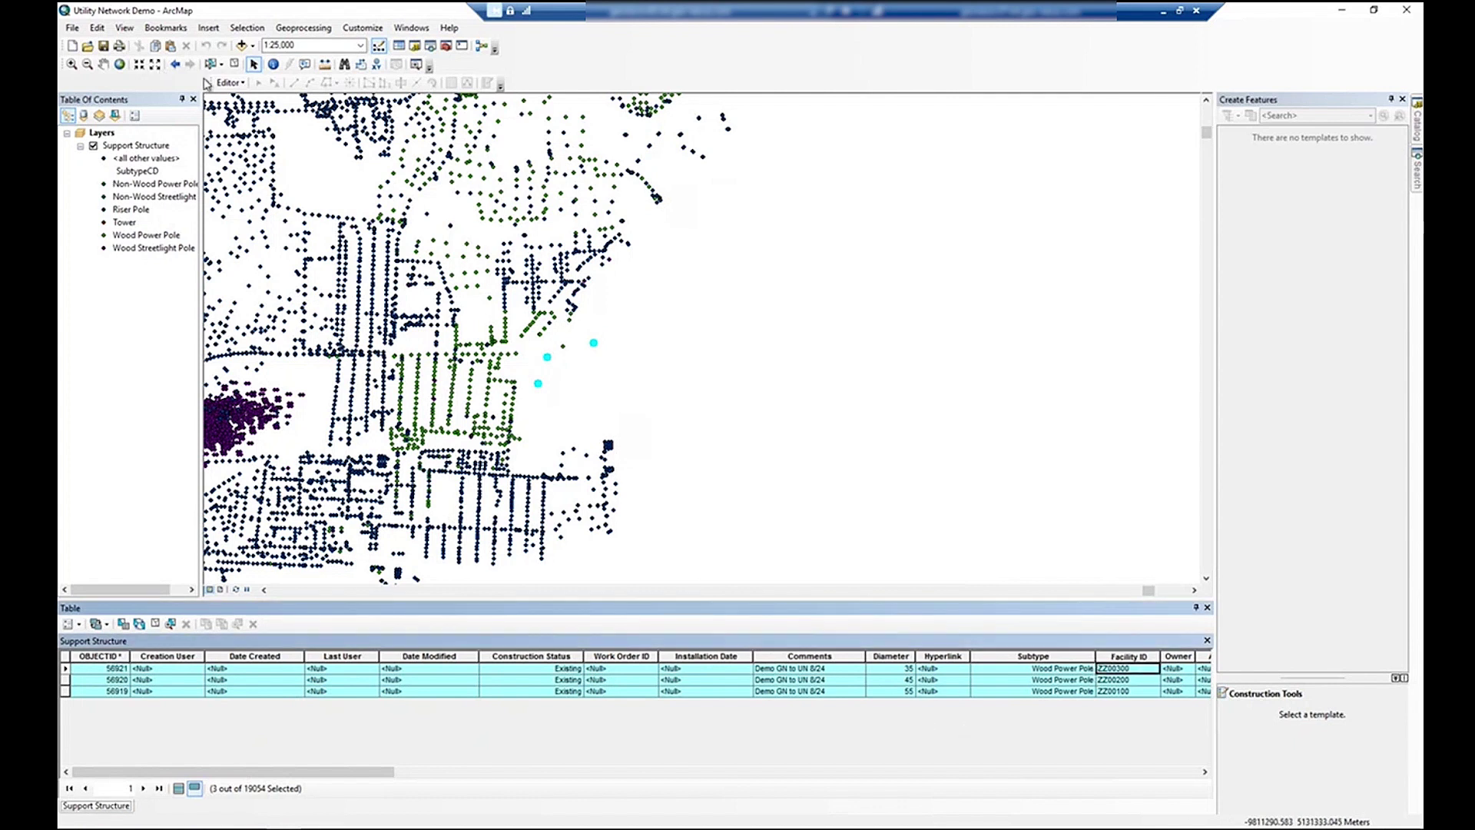
pyautogui.click(238, 84)
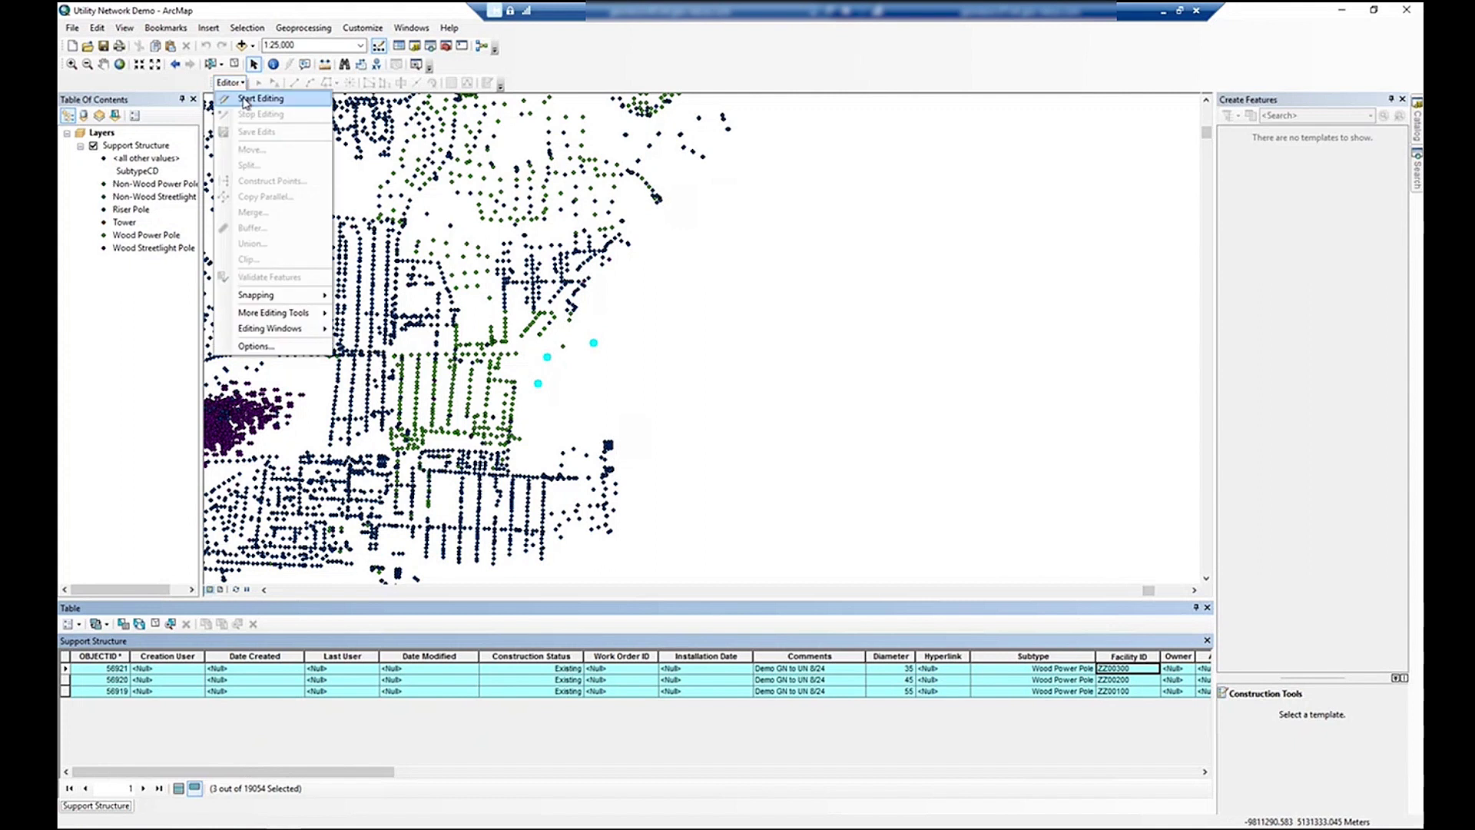
pyautogui.click(245, 100)
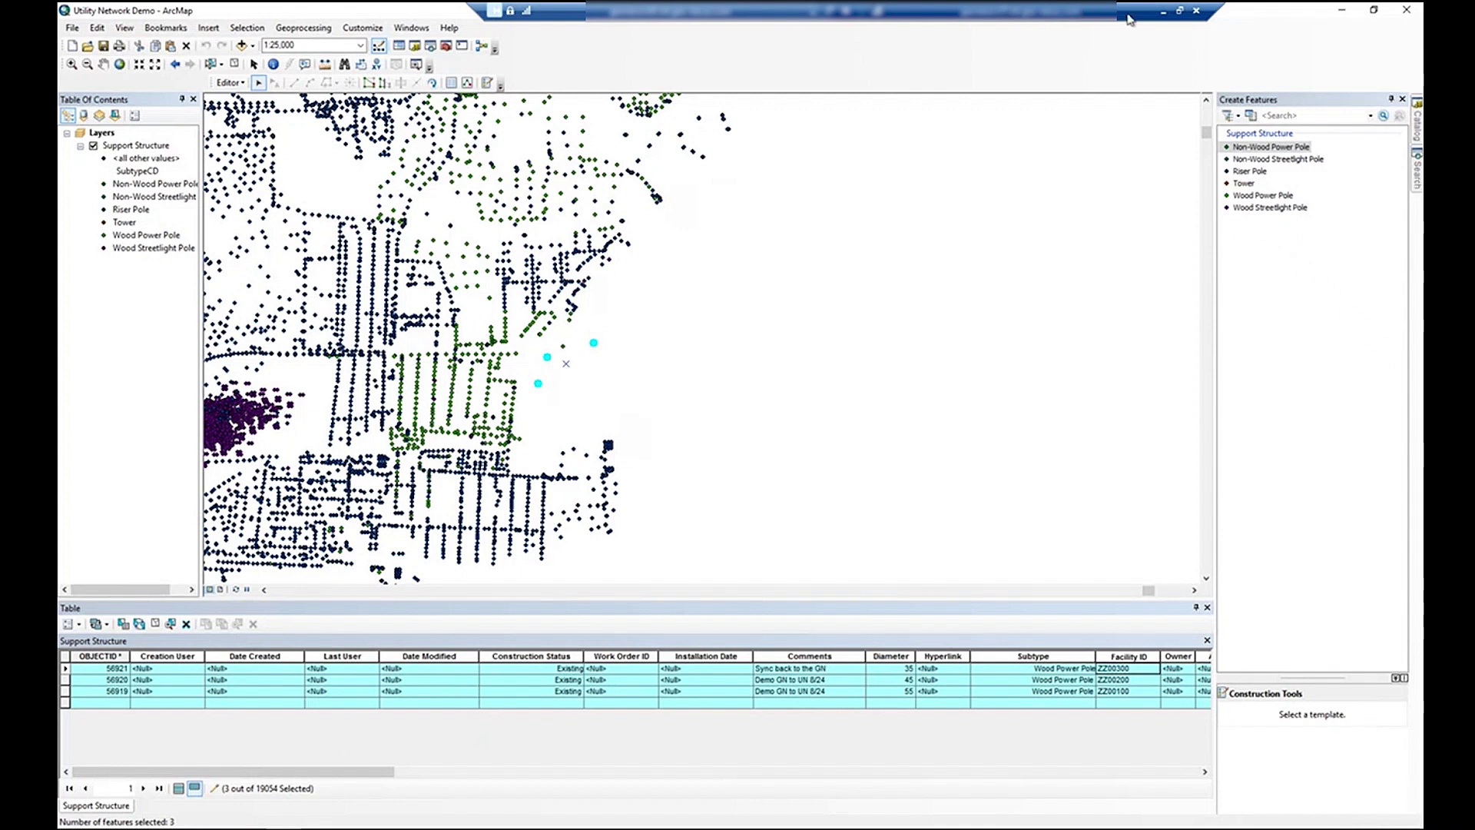
# Step: Switch to the Geonexus Integration Platform and open the GN-UN Demo synchronization report 1692804399072.pdf
pyautogui.click(1163, 12)
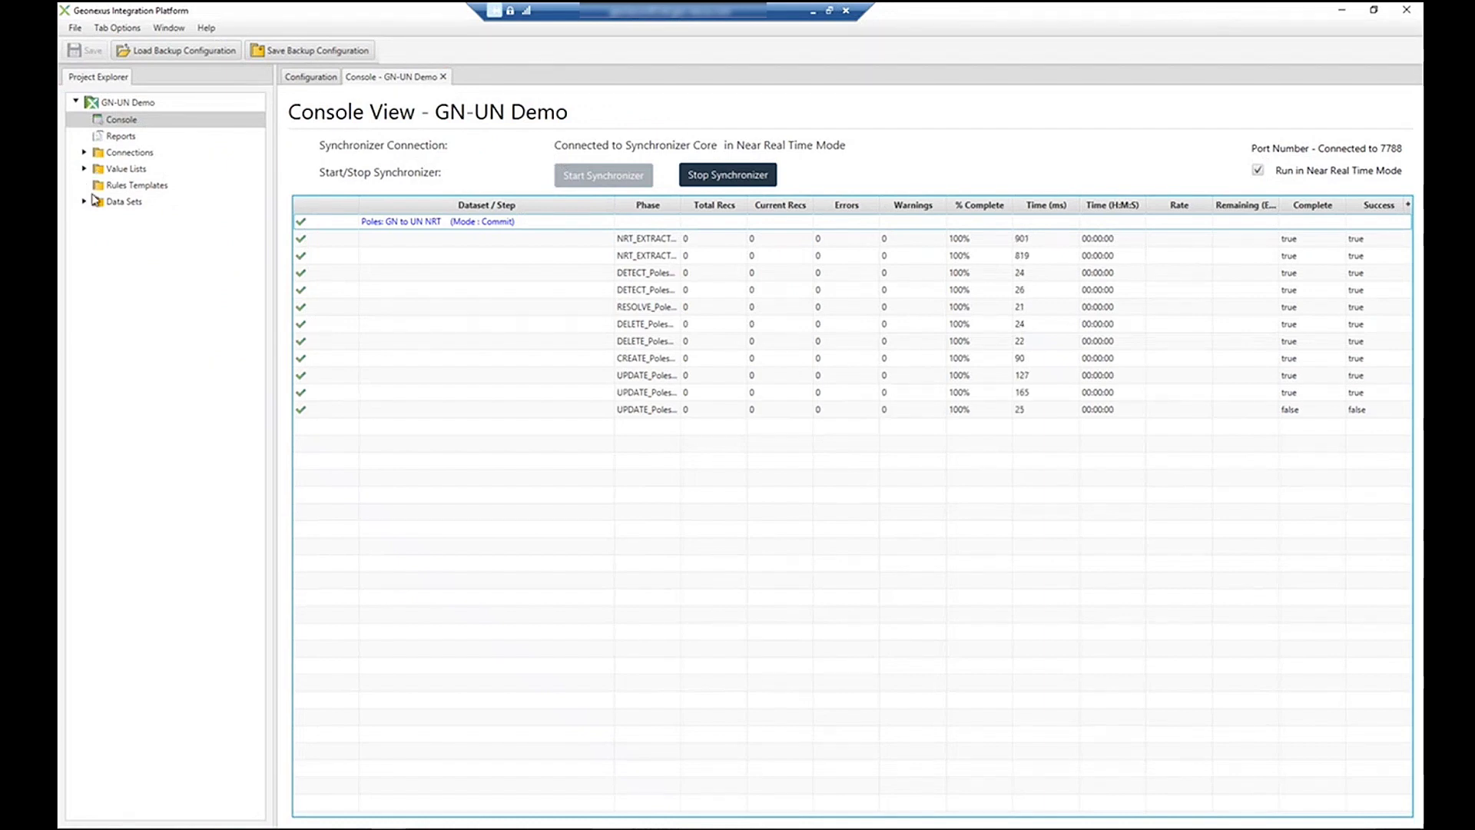
pyautogui.click(121, 136)
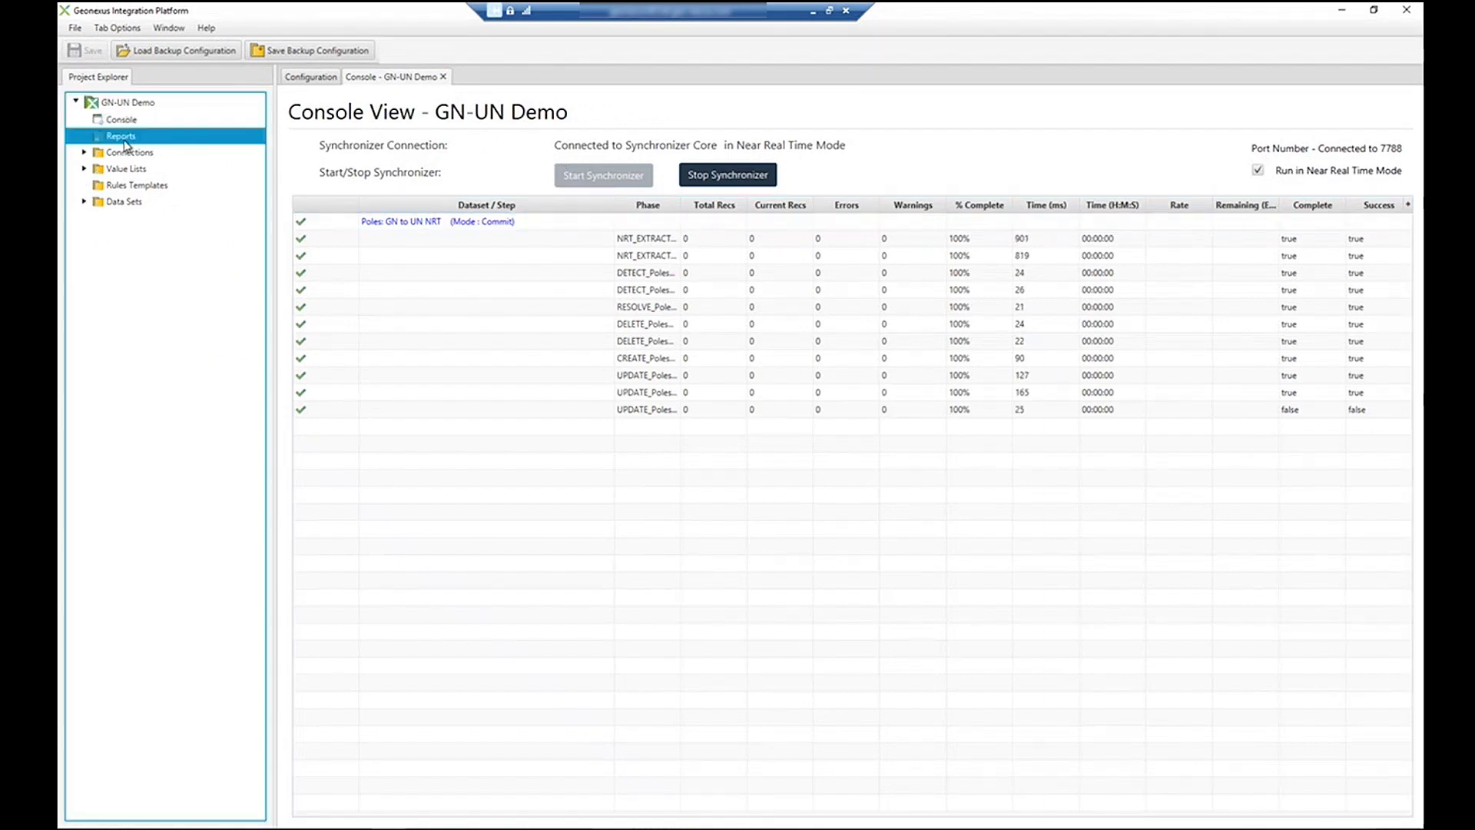
pyautogui.doubleClick(123, 137)
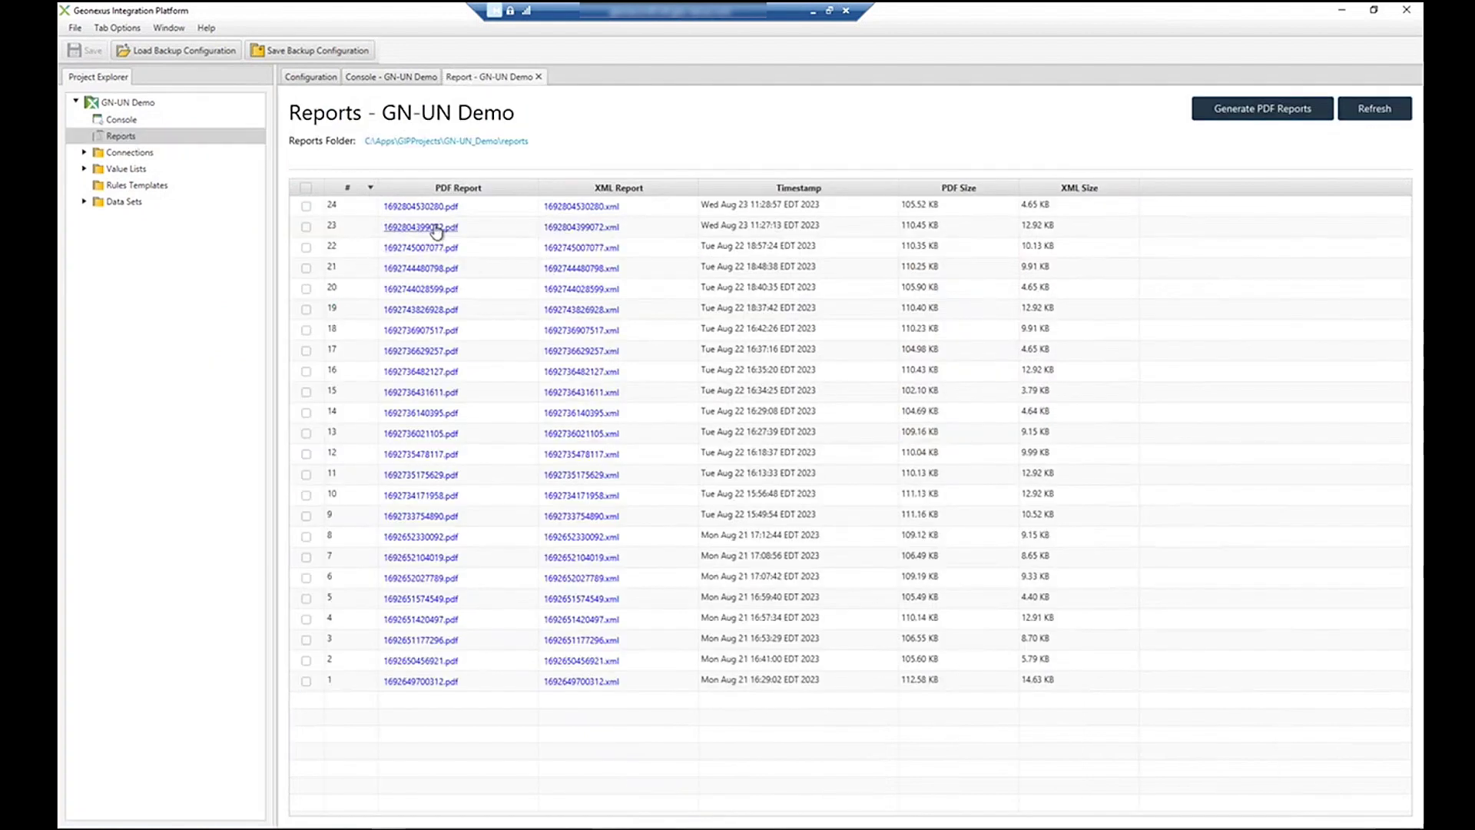
pyautogui.click(580, 289)
pyautogui.doubleClick(702, 206)
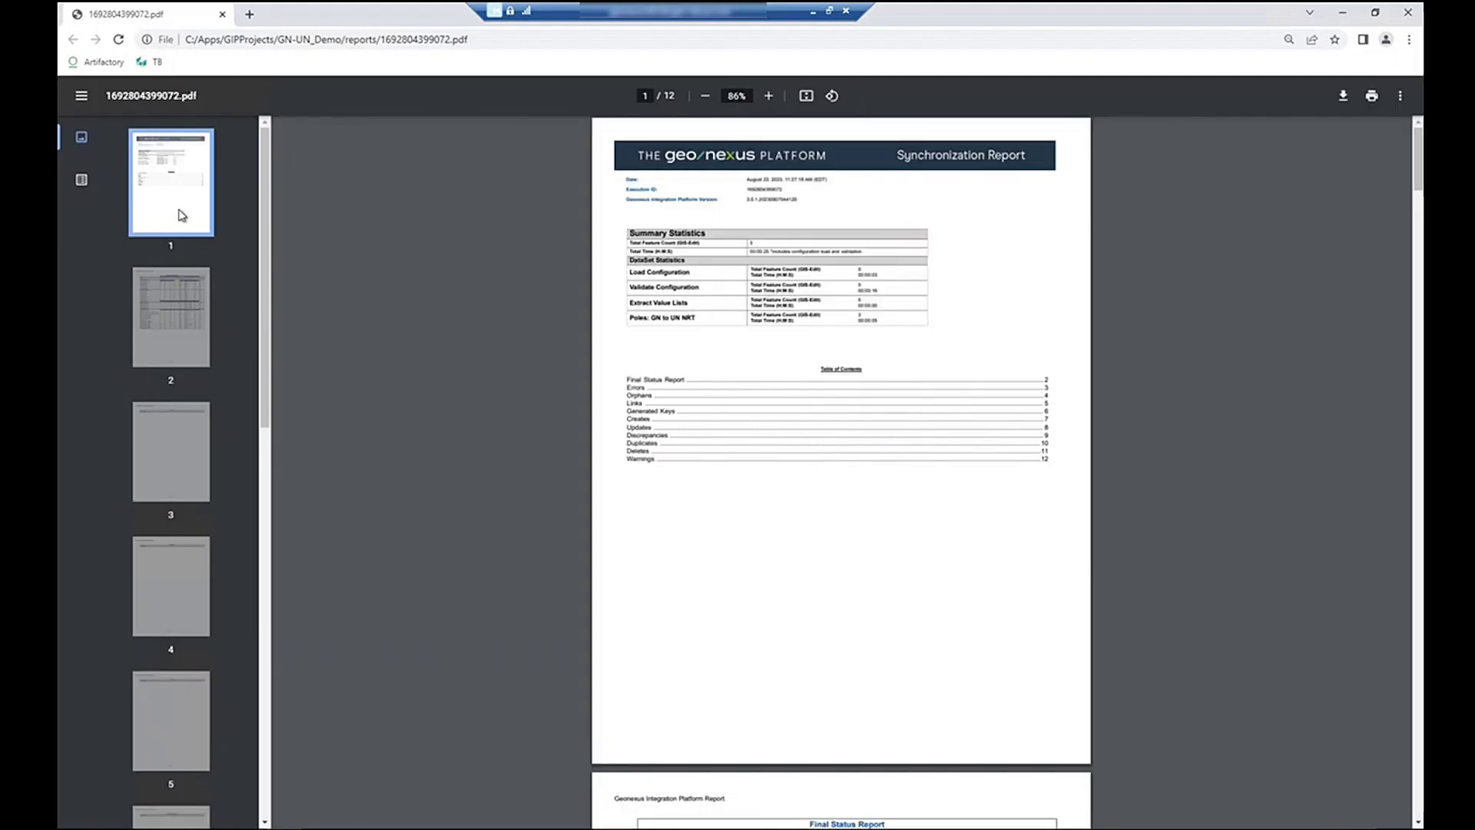
# Step: Examine the enlarged Final Status Report page and the Errors section of the synchronization report
pyautogui.click(161, 308)
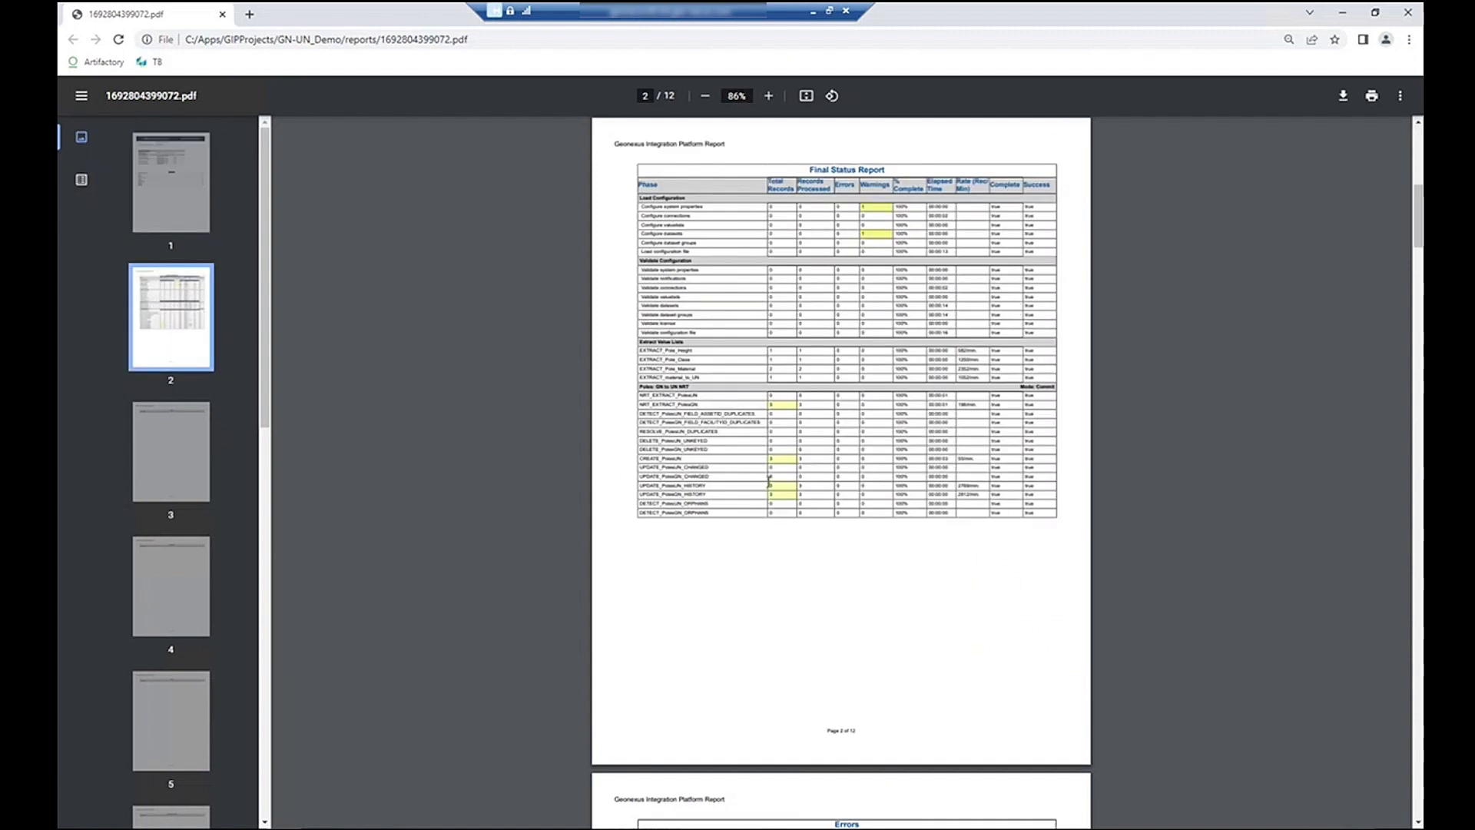
pyautogui.scroll(5, 771, 480)
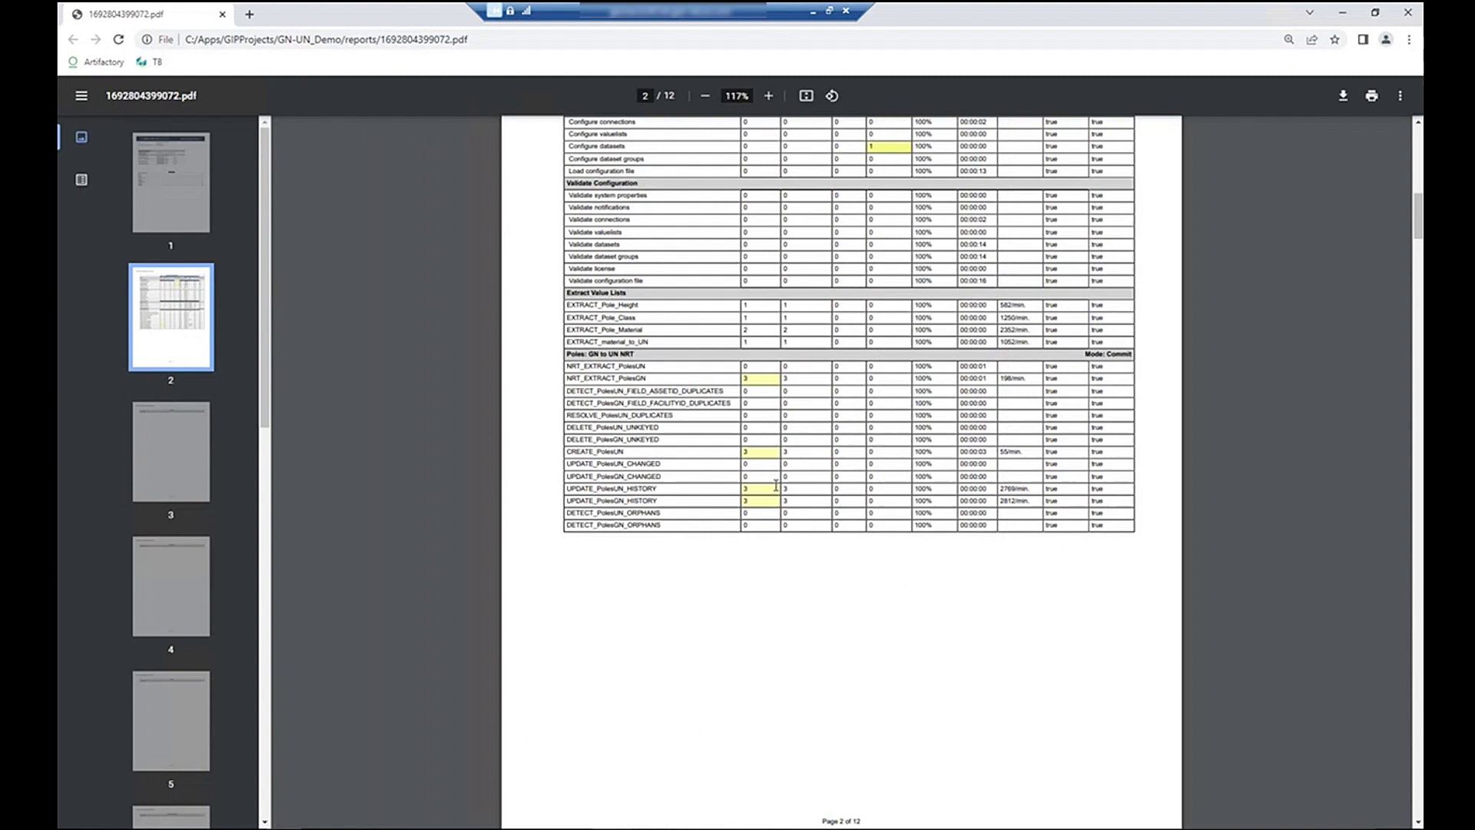
pyautogui.scroll(1, 771, 485)
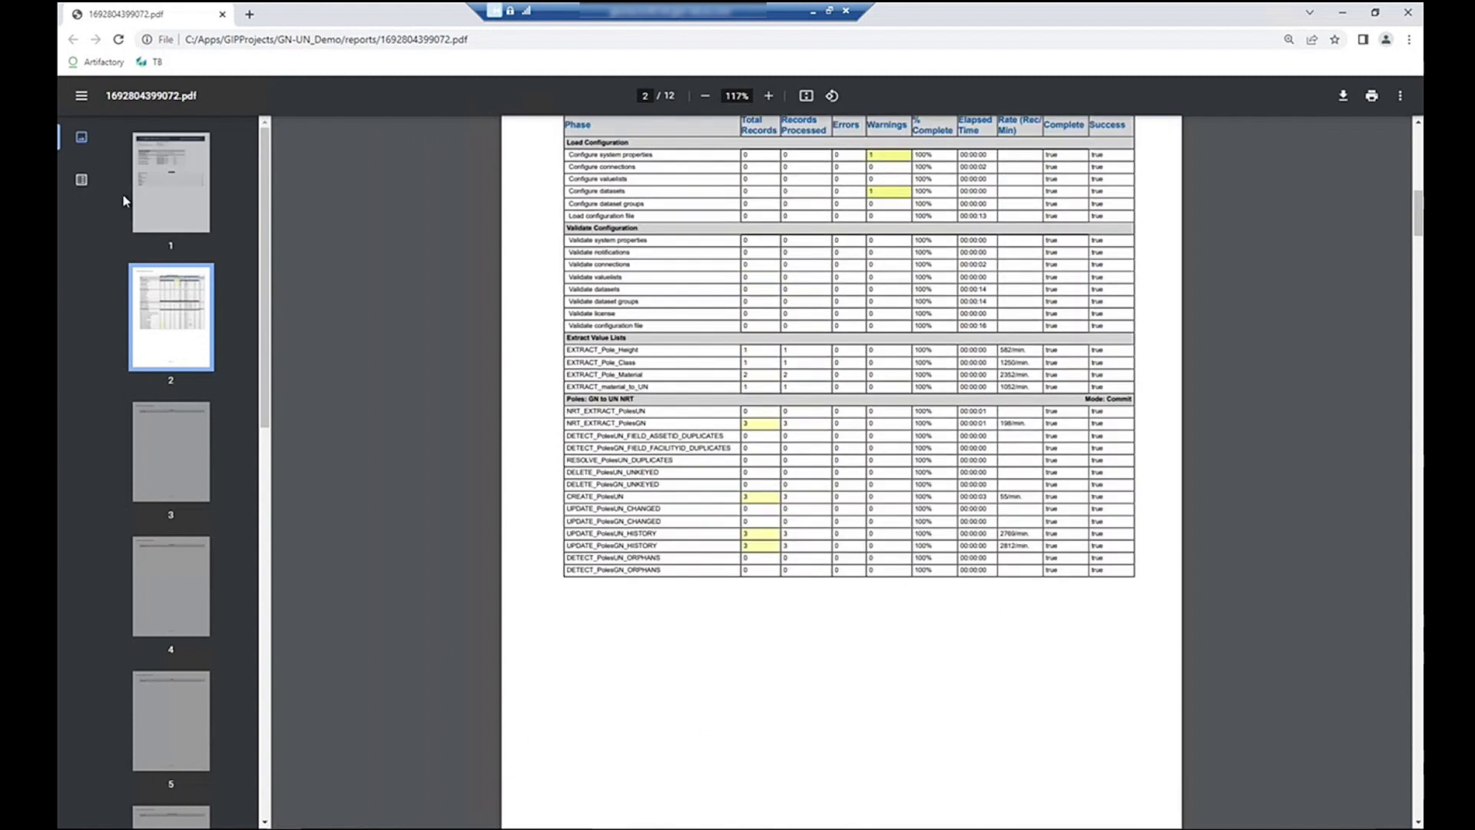
pyautogui.click(89, 190)
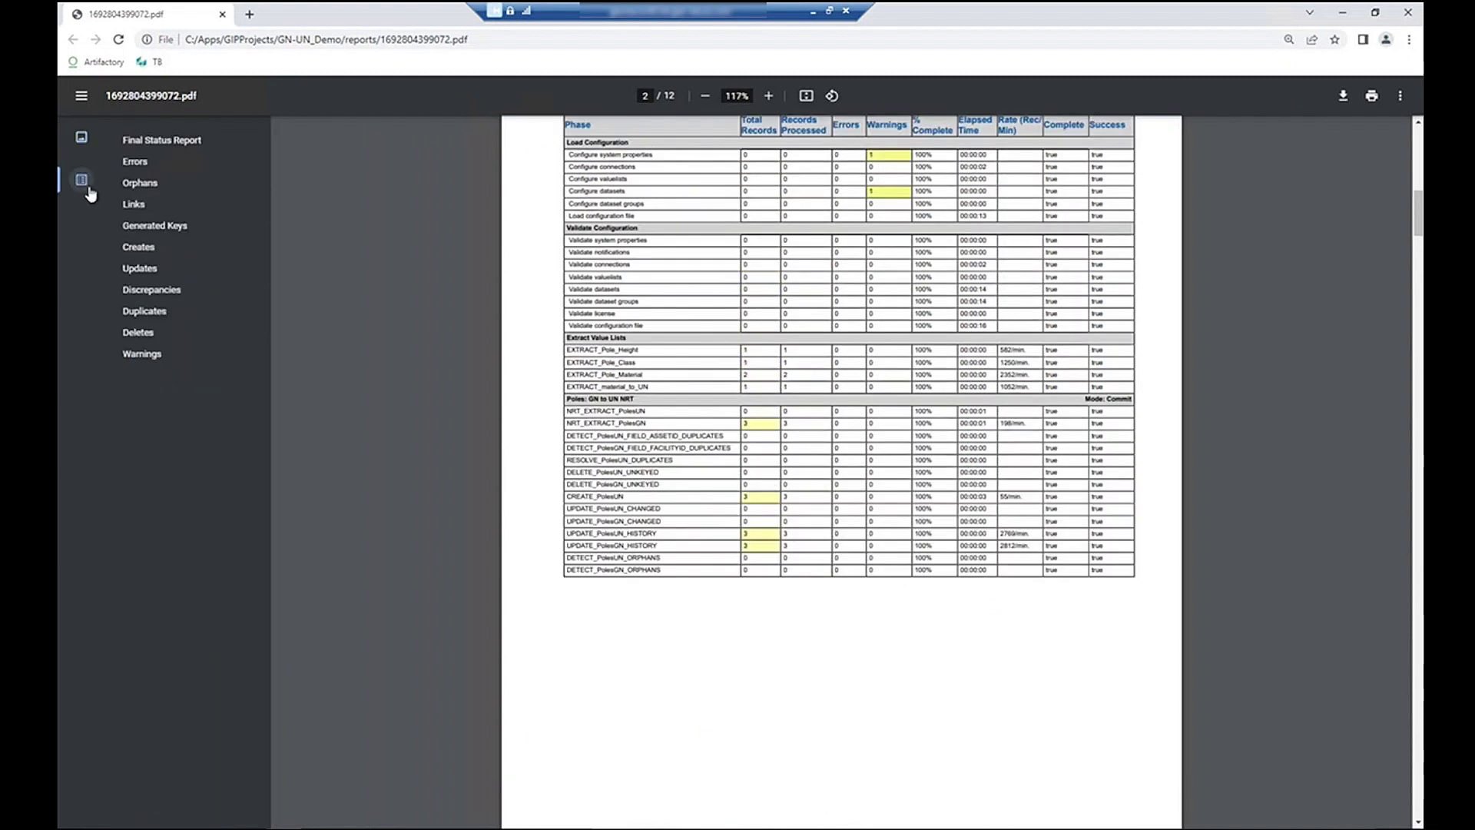
pyautogui.click(143, 161)
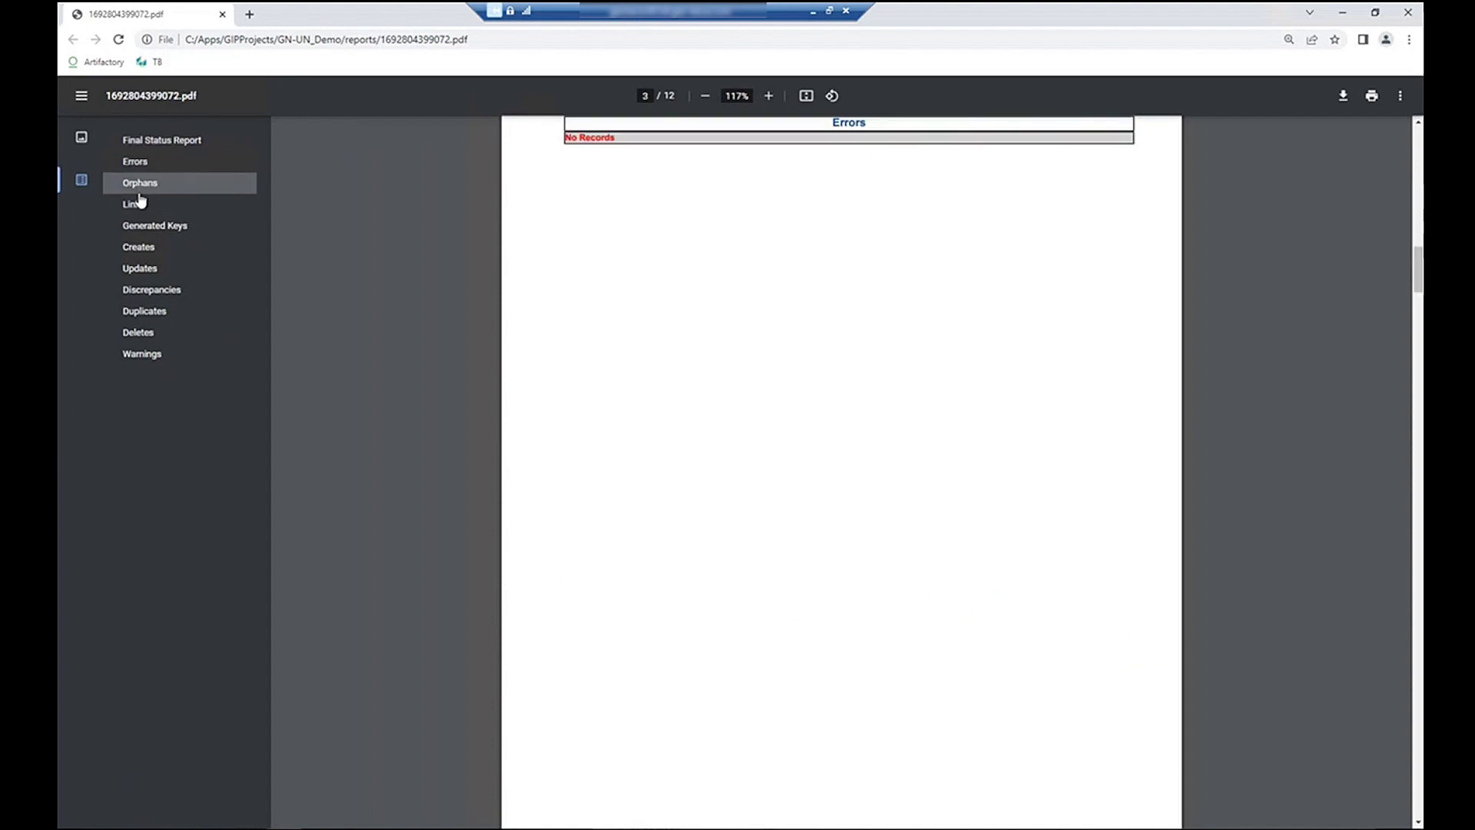
# Step: Review the Orphans and Creates sections of synchronization report 1692804399072.pdf, and close the report
pyautogui.click(144, 188)
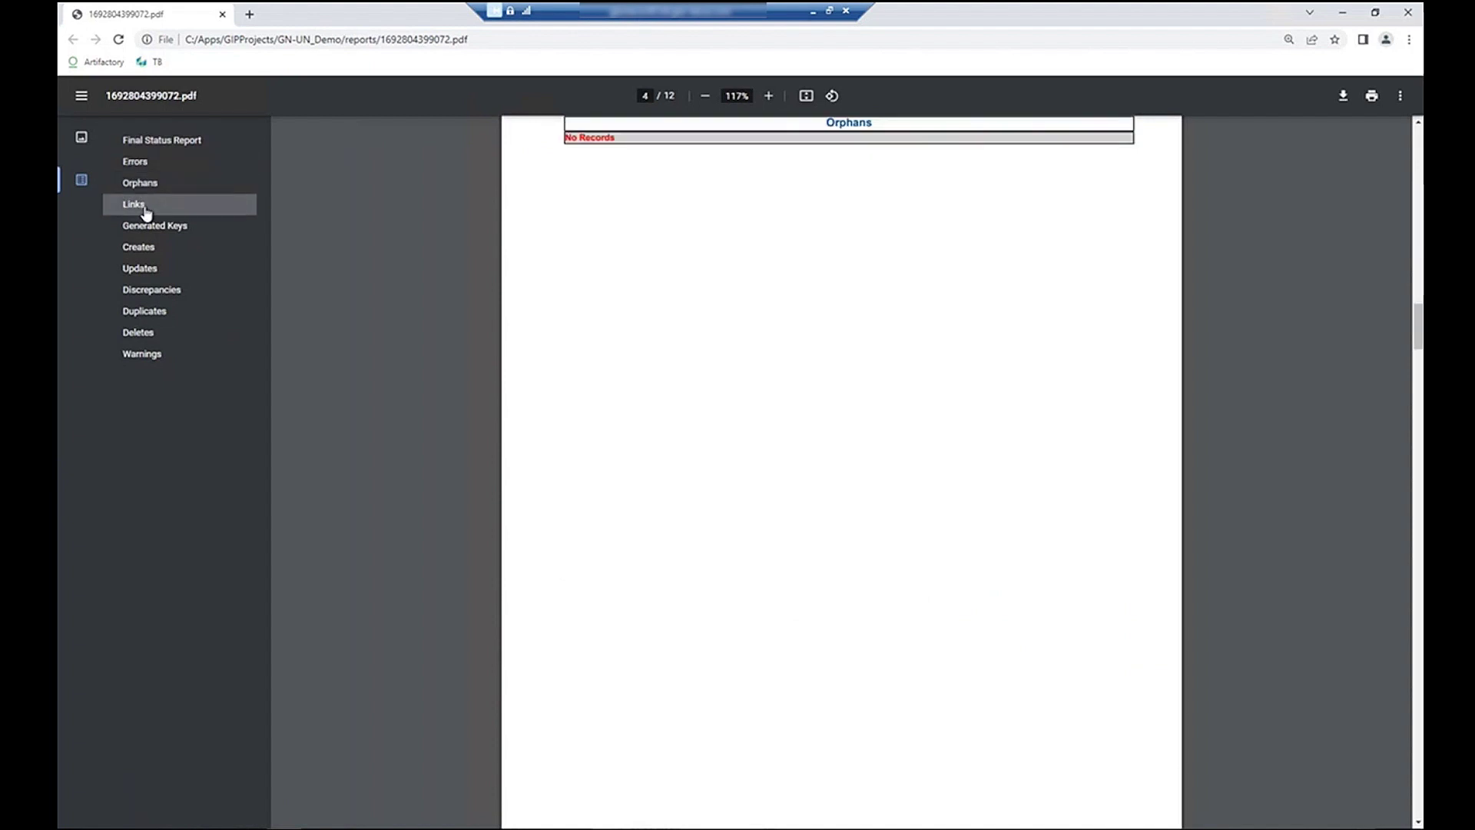
pyautogui.click(141, 254)
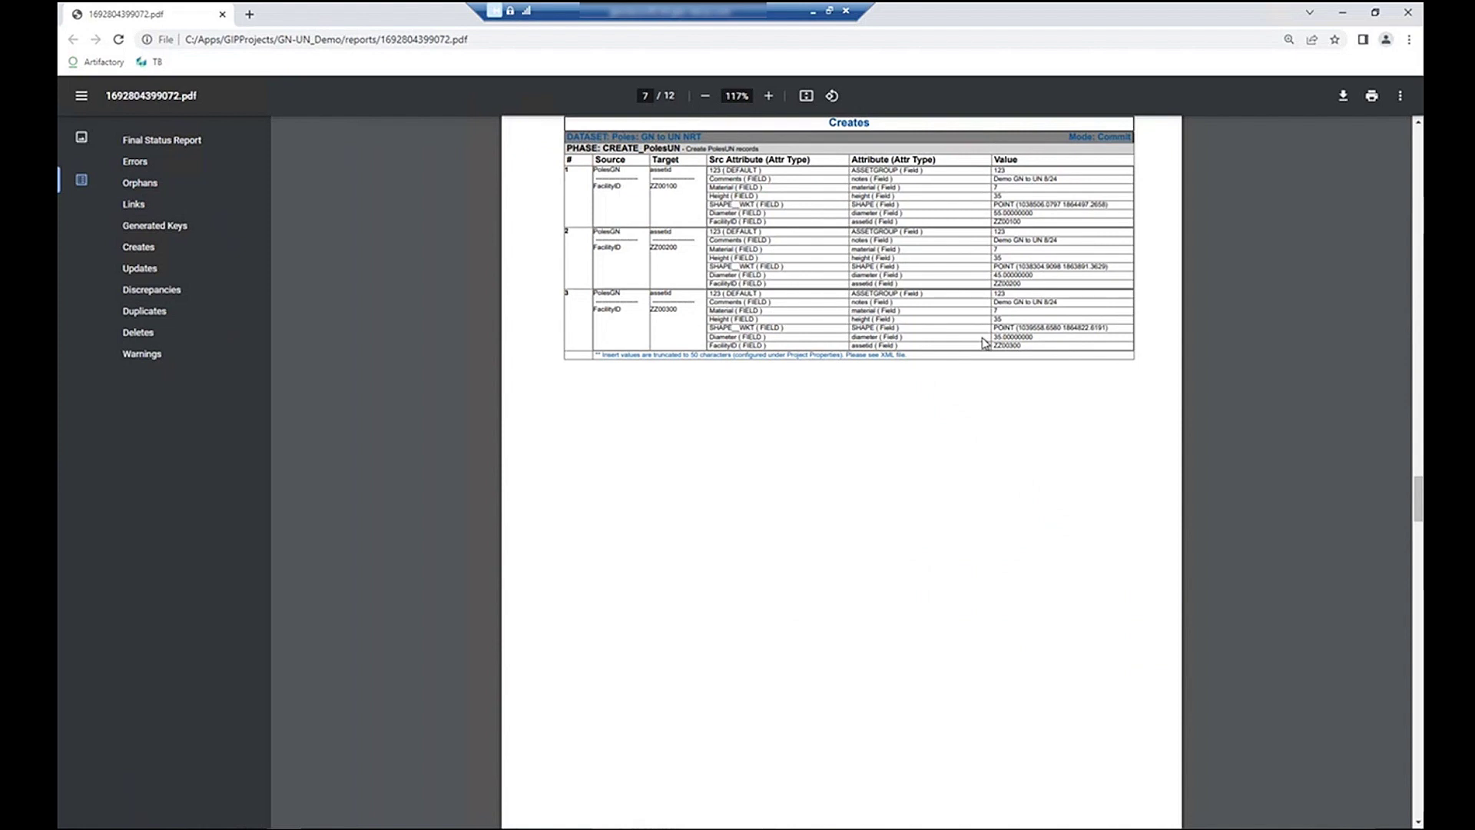
pyautogui.click(1409, 13)
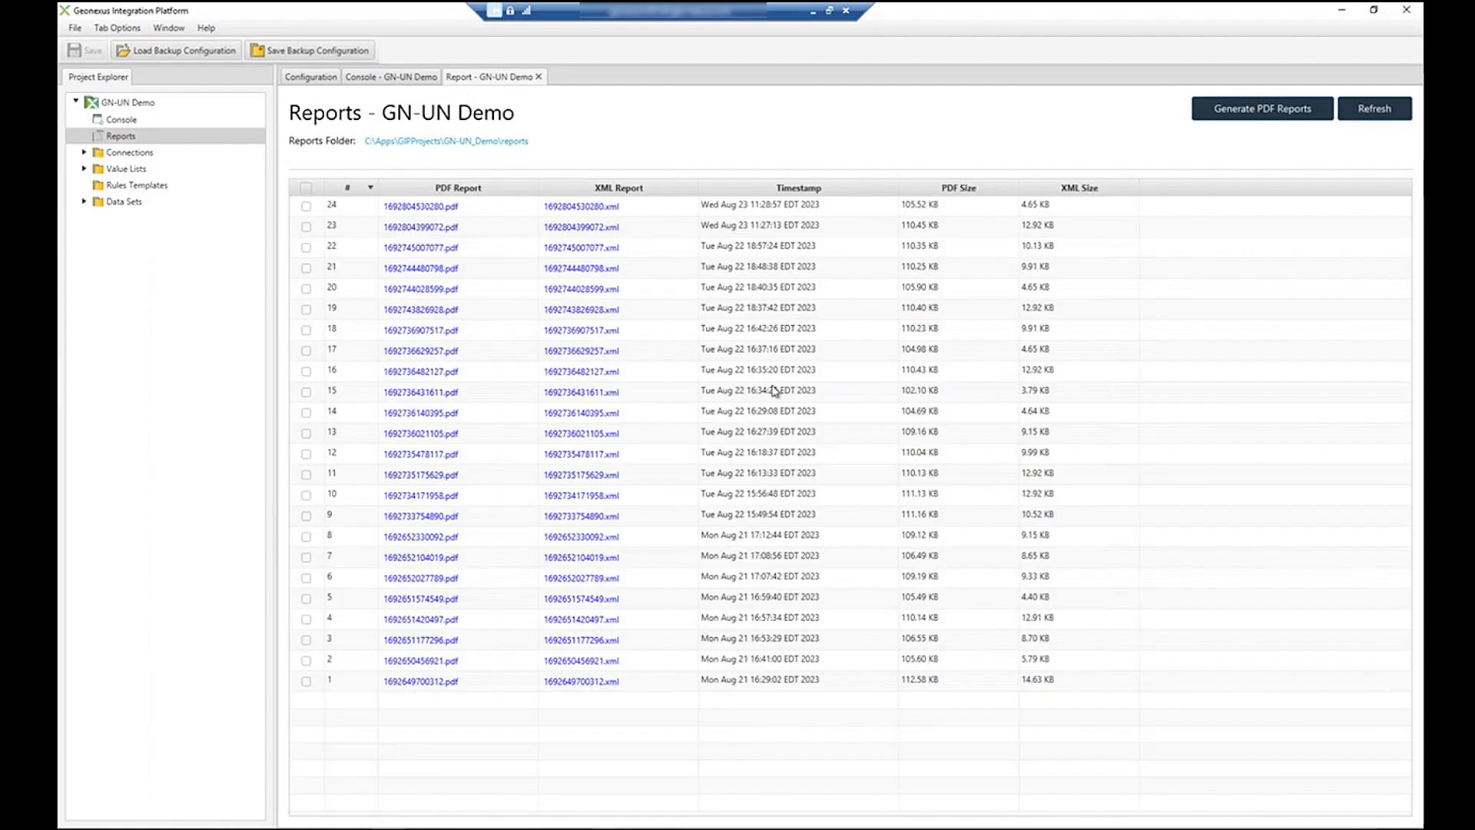
# Step: Open the GN-UN Demo synchronization report 1692804530280.pdf and examine its Updates section
pyautogui.click(421, 207)
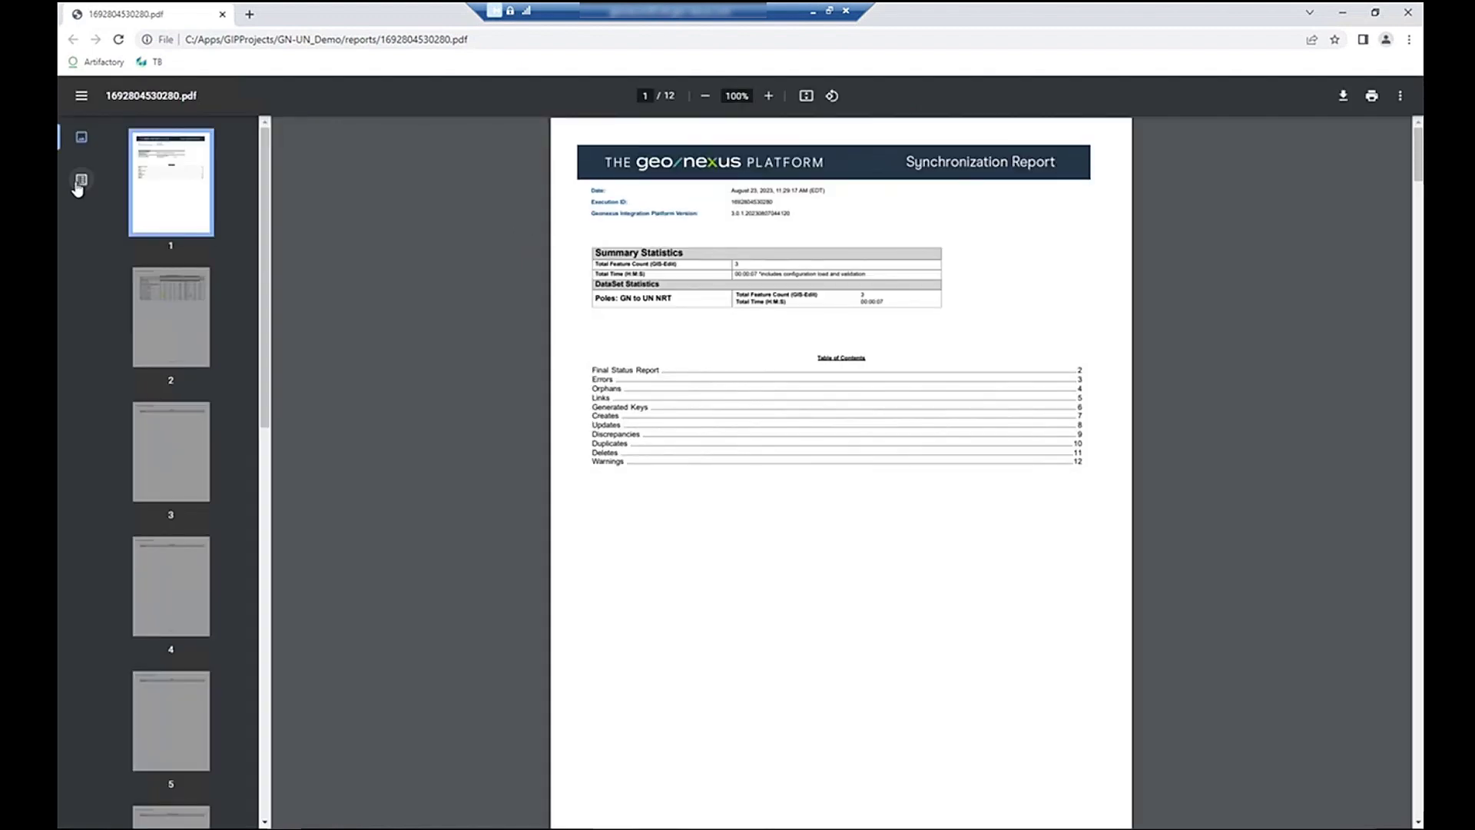
pyautogui.click(79, 184)
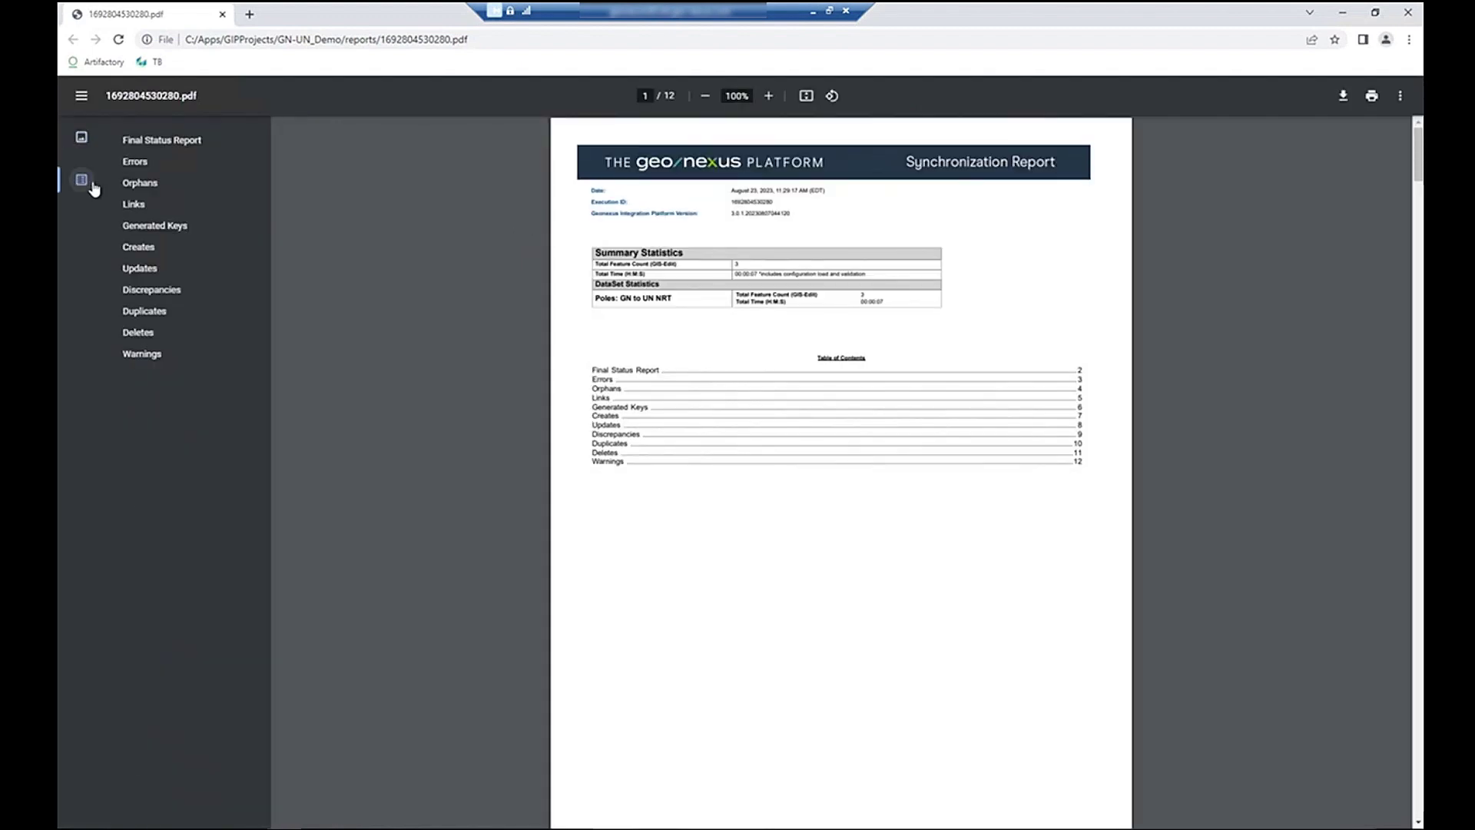
pyautogui.click(137, 280)
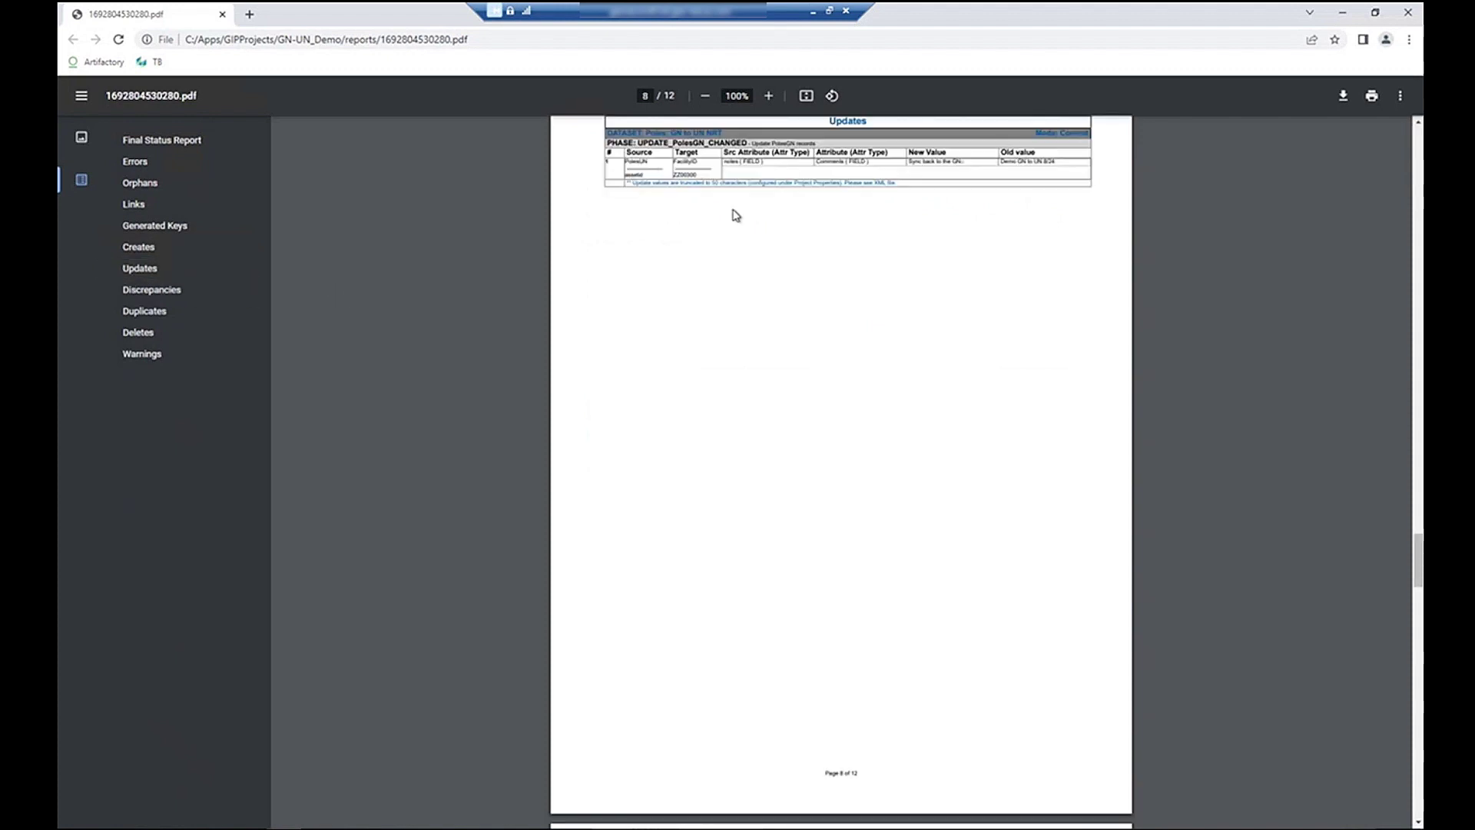